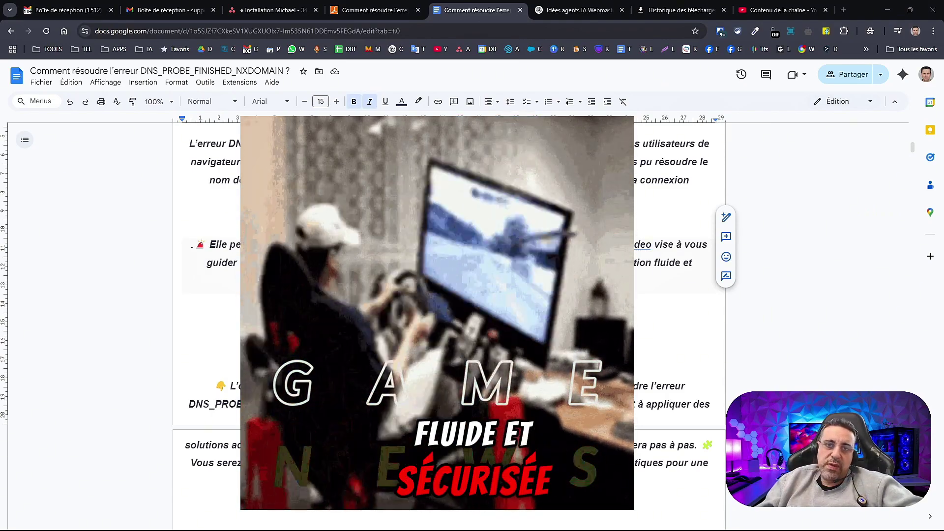
Read through the document's objective, the causes of the error and the start of the DNS cache section.
scroll(533, 272, down, 5)
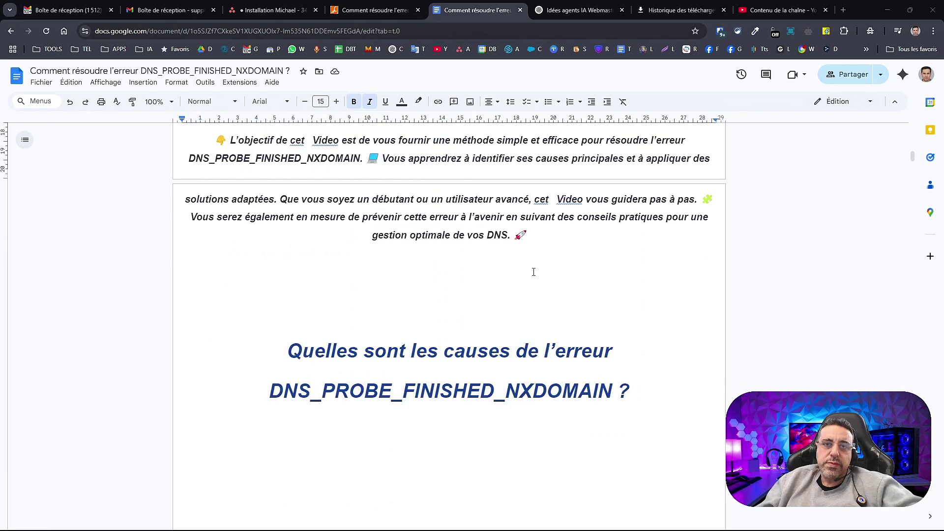
scroll(533, 271, down, 4)
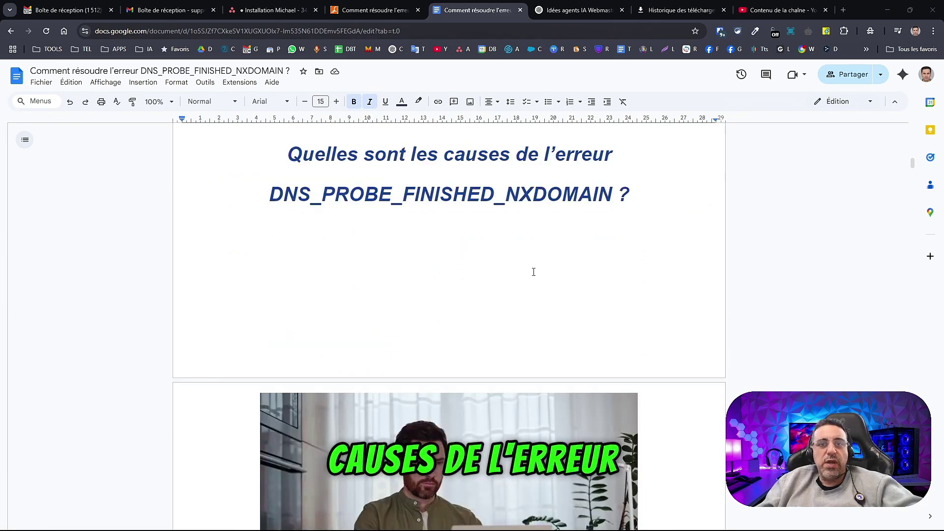
scroll(534, 272, down, 9)
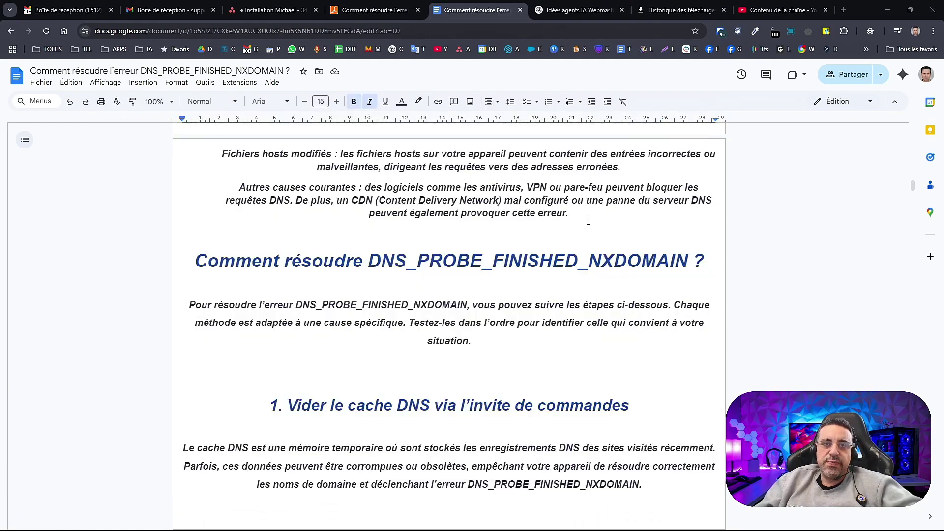
scroll(589, 221, down, 3)
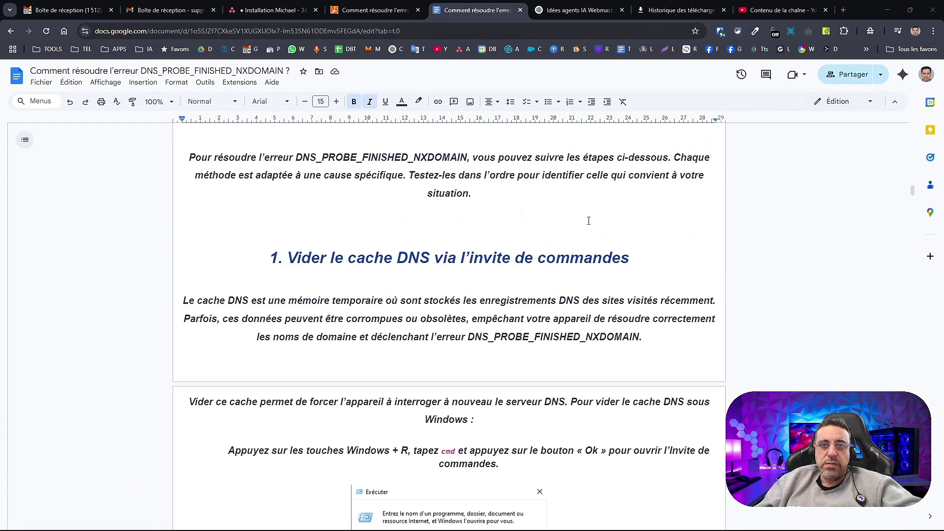
scroll(589, 220, up, 2)
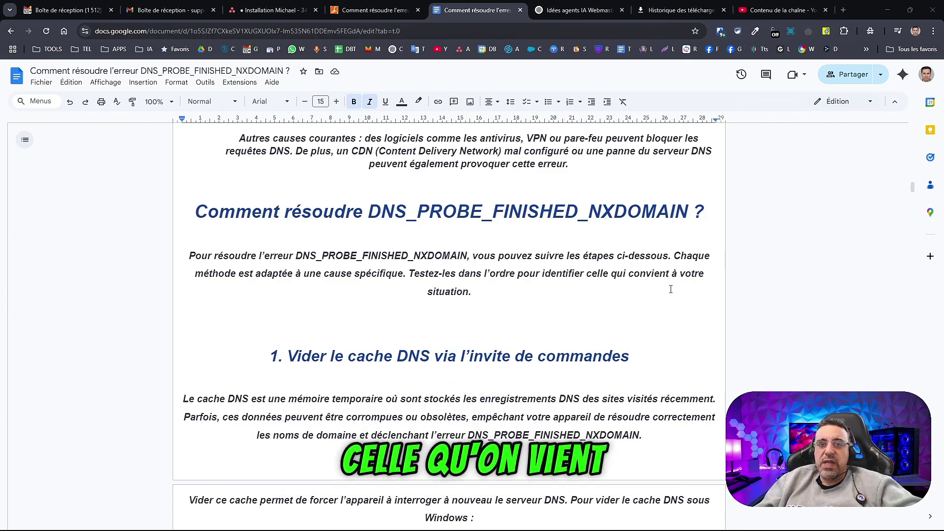
scroll(446, 293, down, 4)
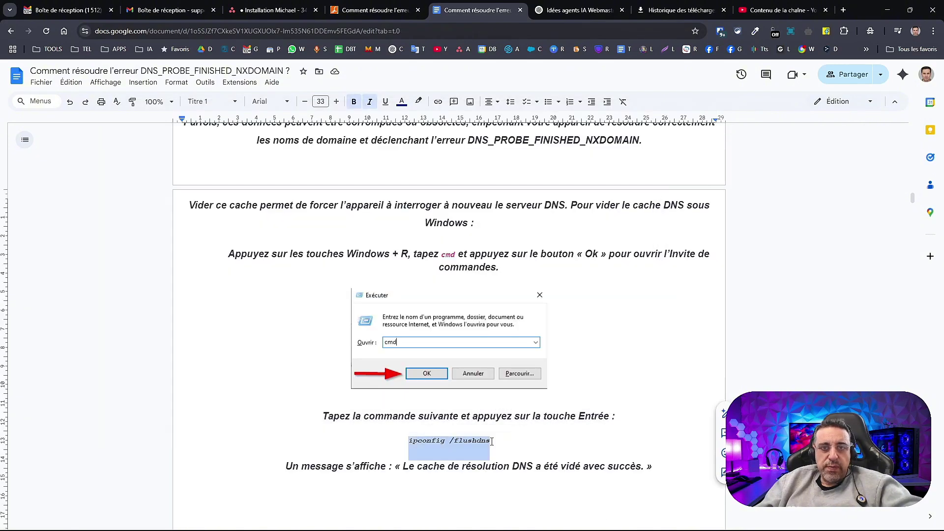
Enlarge the "ipconfig /flushdns" command line in the document to font size 21.5.
click(334, 102)
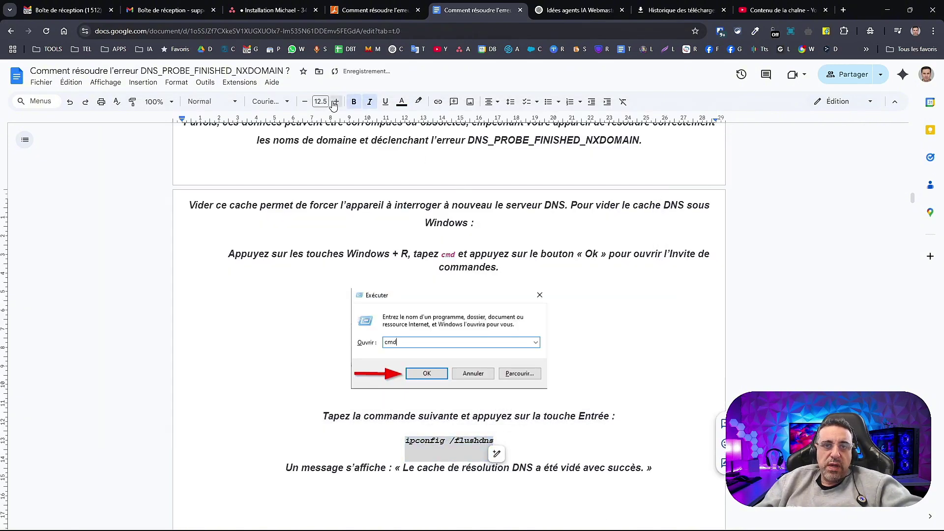
click(334, 102)
click(334, 101)
click(334, 102)
click(334, 101)
click(334, 101)
click(334, 101)
click(336, 101)
click(336, 101)
click(335, 101)
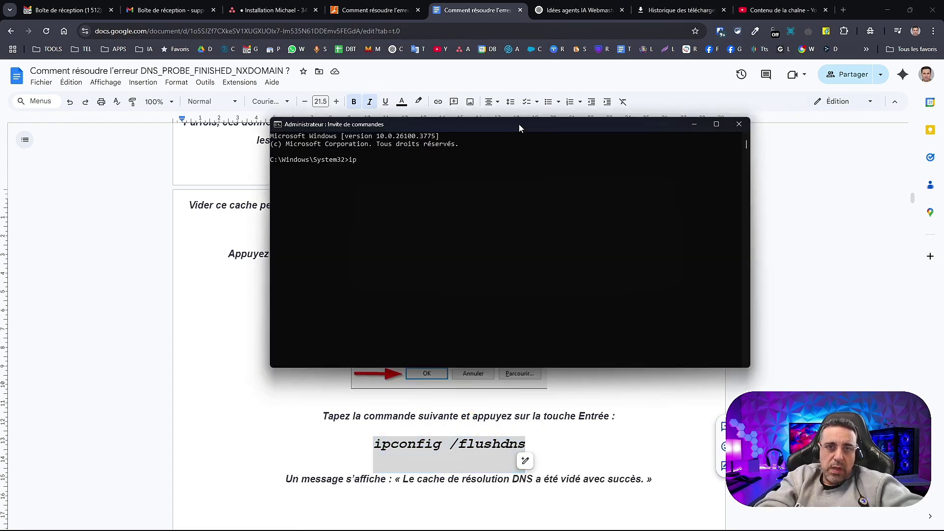
Flush the DNS cache by running ipconfig /flushdns in the administrator Command Prompt.
text(nfig)
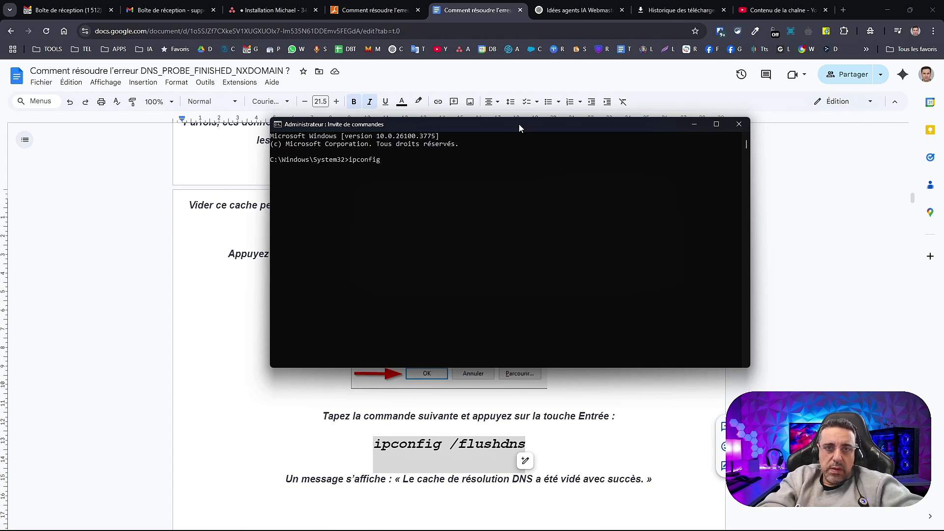
text( /fl)
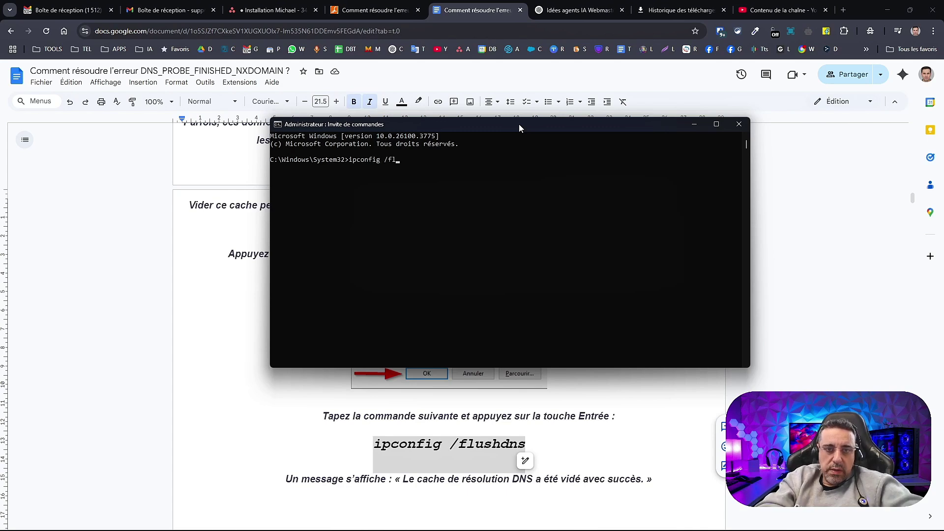
text(ushdns)
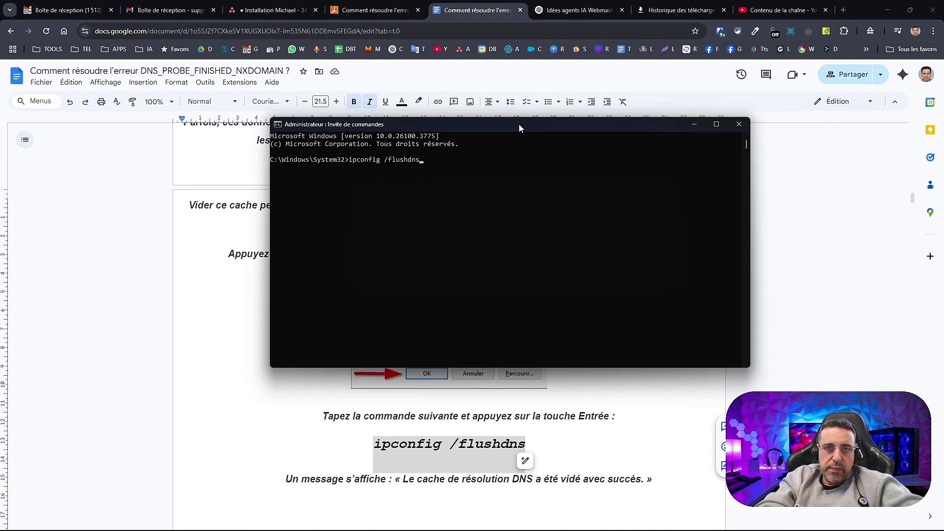
key(Return)
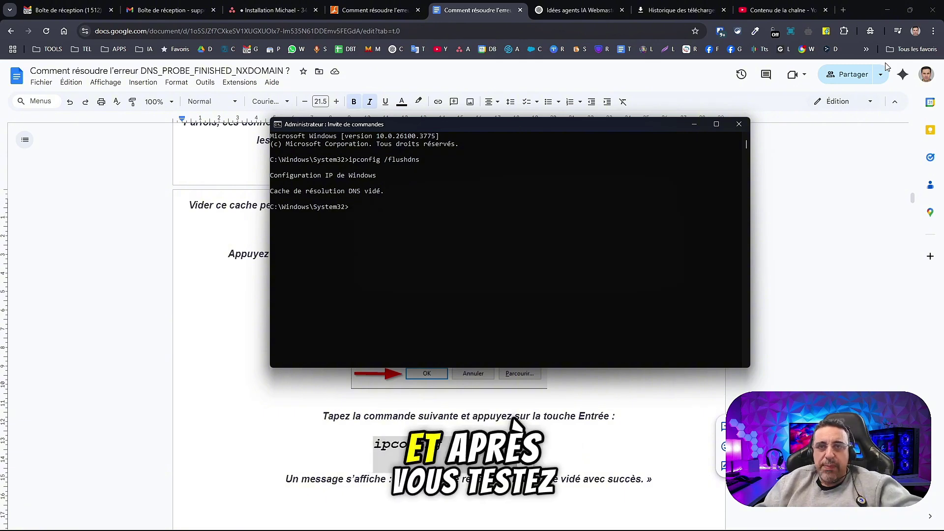
Load google.fr in a new browser tab to test name resolution.
click(843, 10)
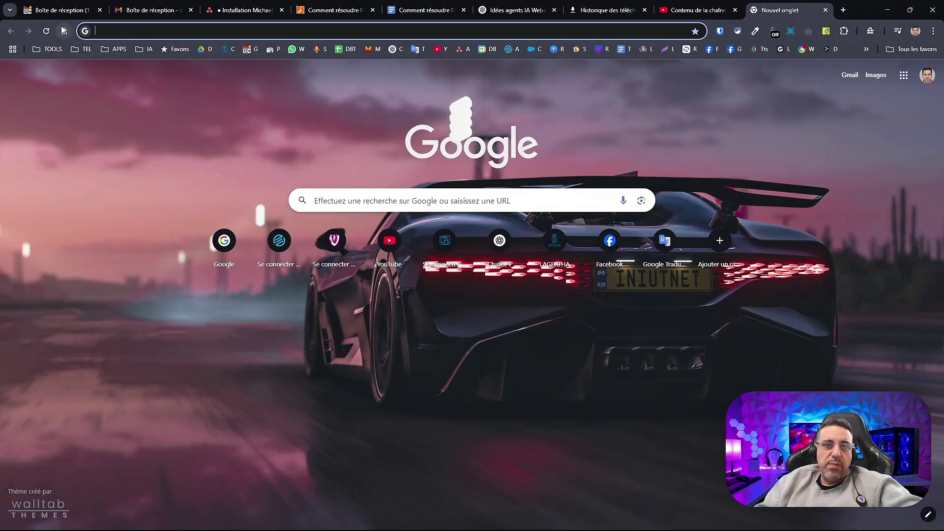
text(google.fr)
key(Return)
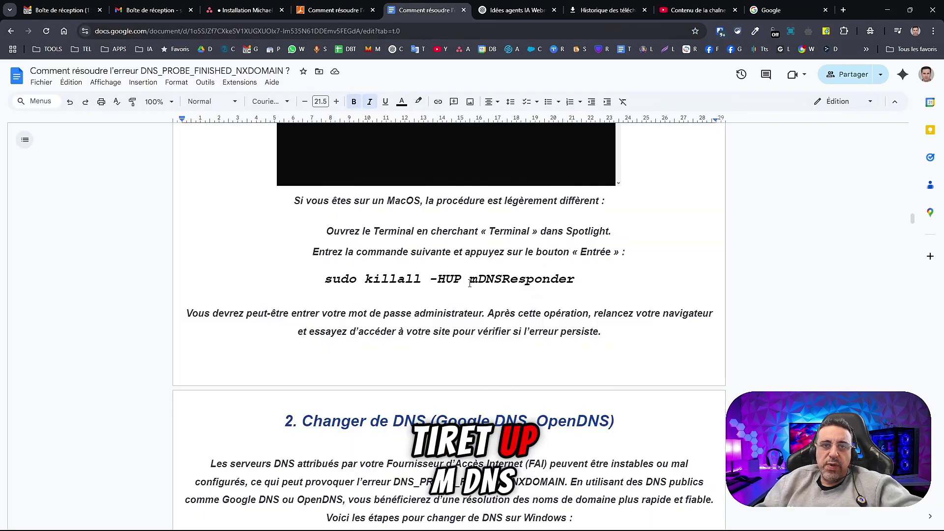
Highlight the macOS command "sudo killall -HUP mDNSResponder" in the document and view the section on changing DNS.
drag(585, 279, 320, 275)
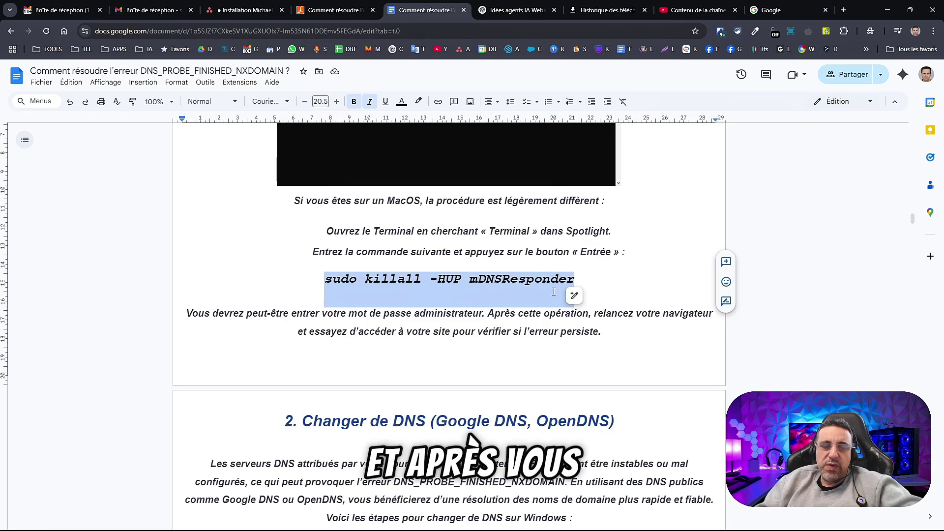
scroll(409, 315, down, 5)
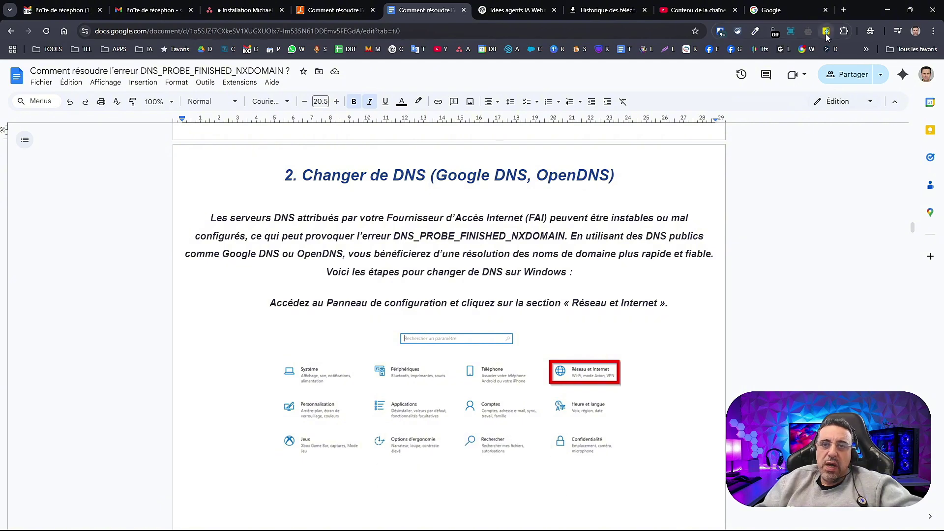
In the Moqups network diagram, add a 180 by 85 px sticky note beside "Internautes" reading "8.8.8.8 8.8.4.4".
click(800, 5)
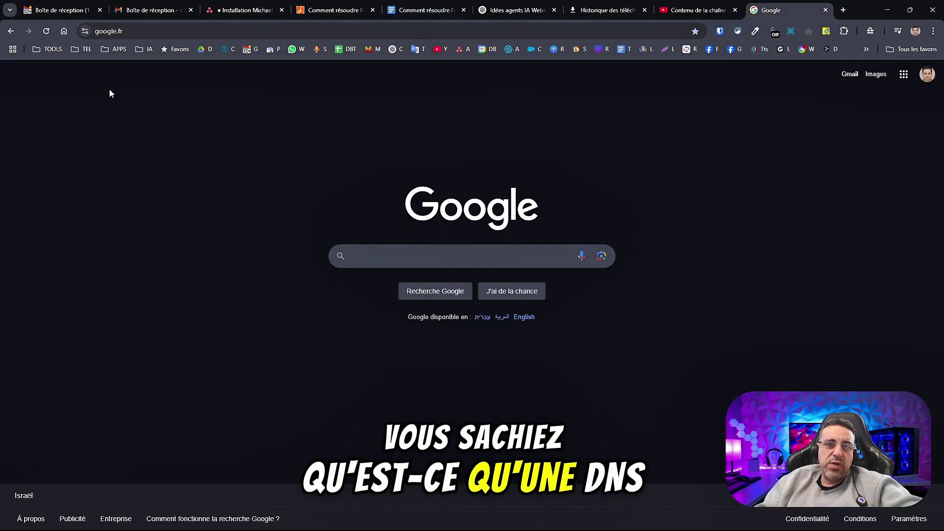
click(142, 49)
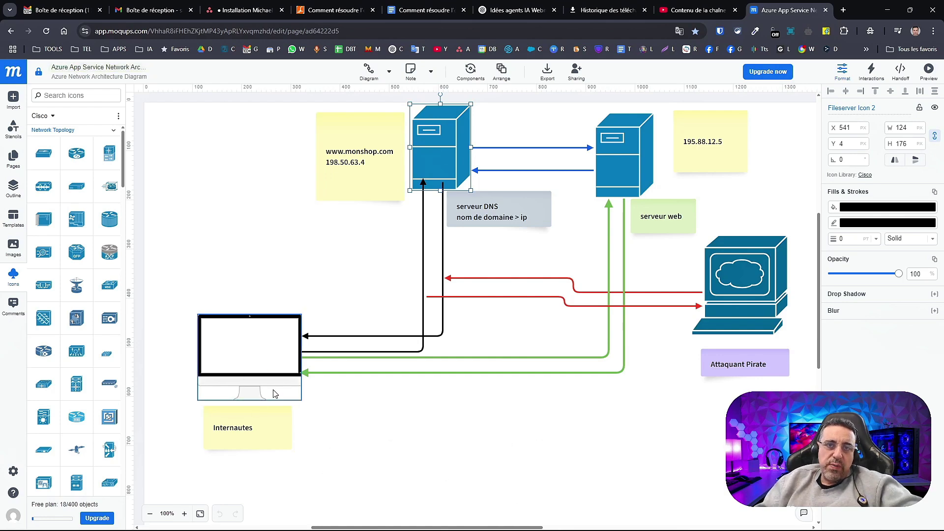
click(412, 70)
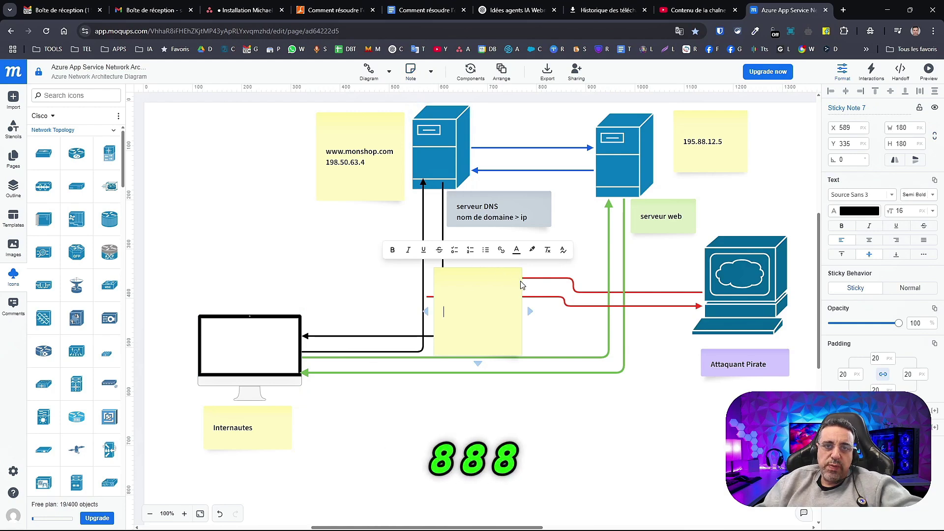
drag(499, 297, 359, 421)
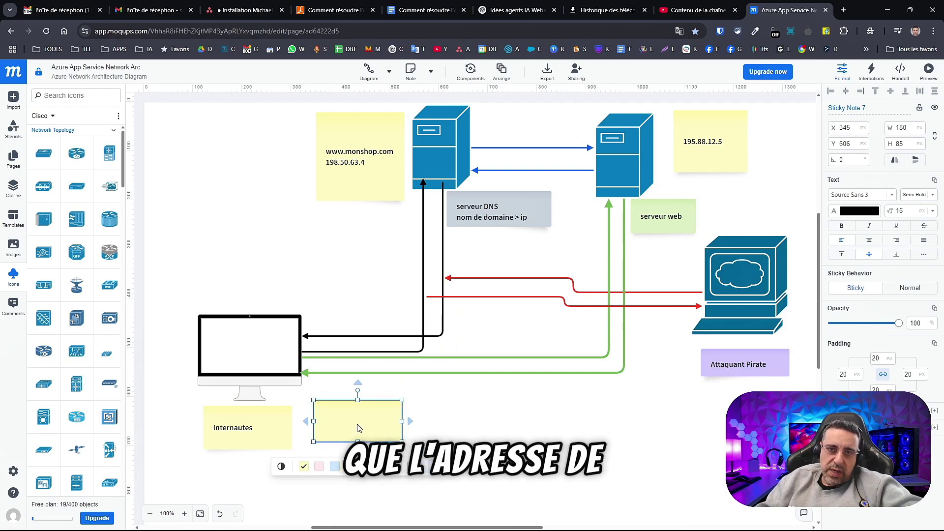
double_click(343, 421)
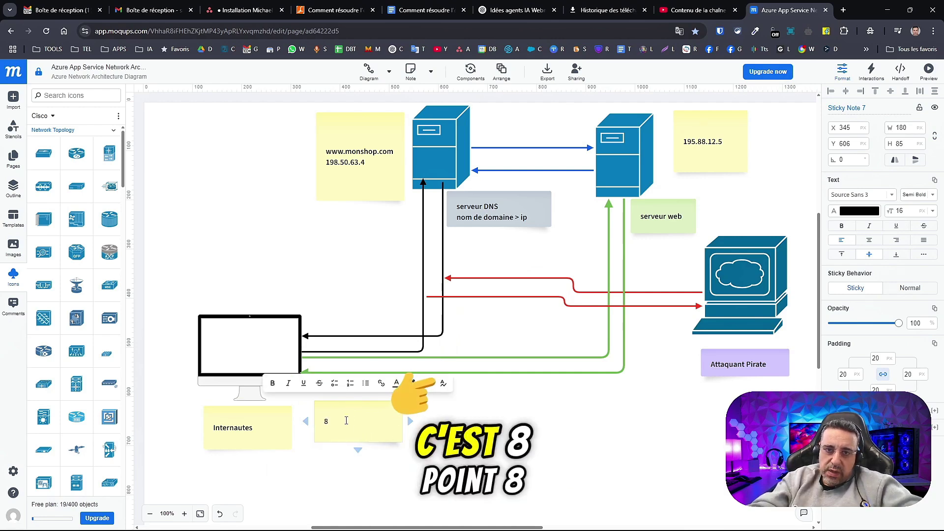
text(8.8.8.)
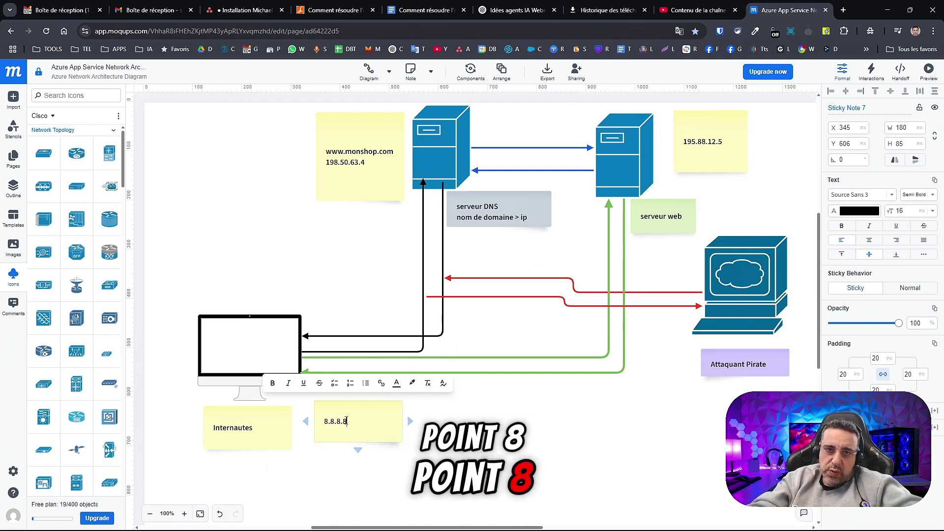
text(8.)
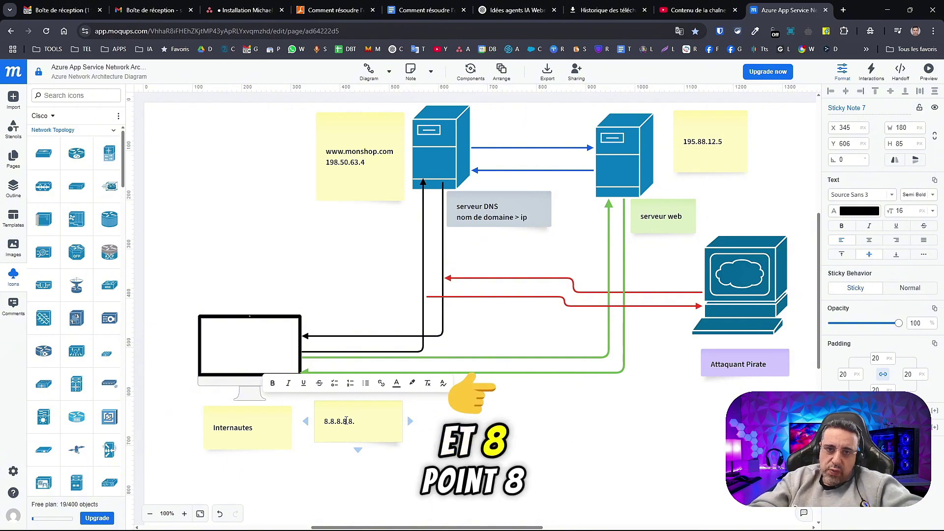
text(8.4.)
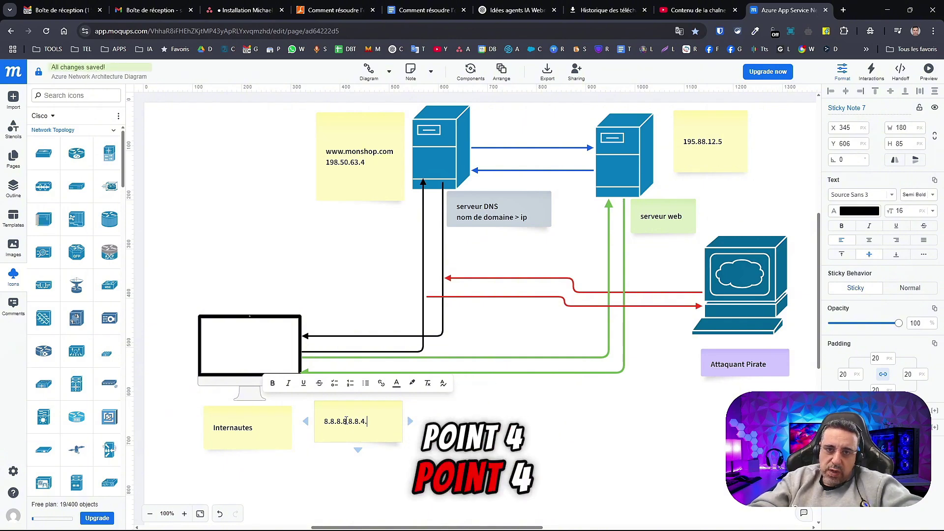
key(Escape)
Open the Windows network connections by running ncpa.cpl.
mouse_move(31, 523)
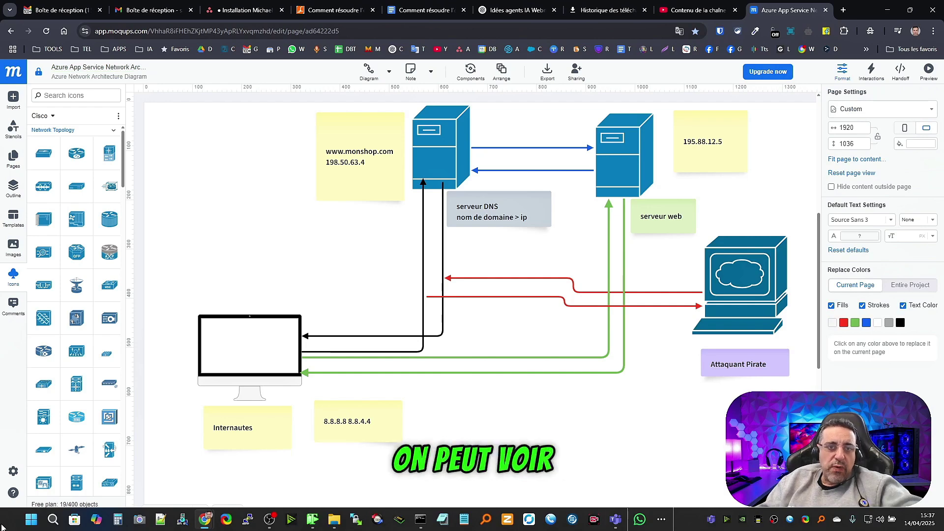
right_click(31, 523)
click(30, 459)
text(n)
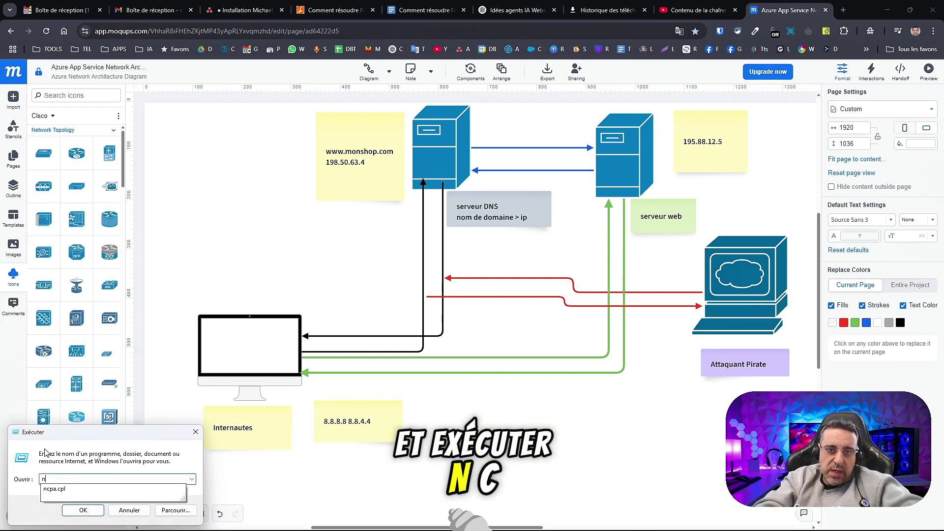
text(cpa.cpl)
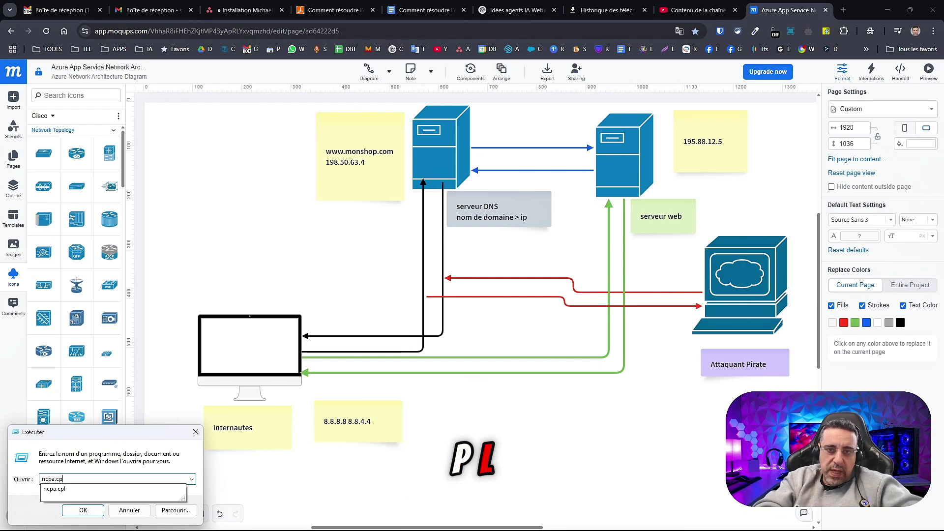
key(Return)
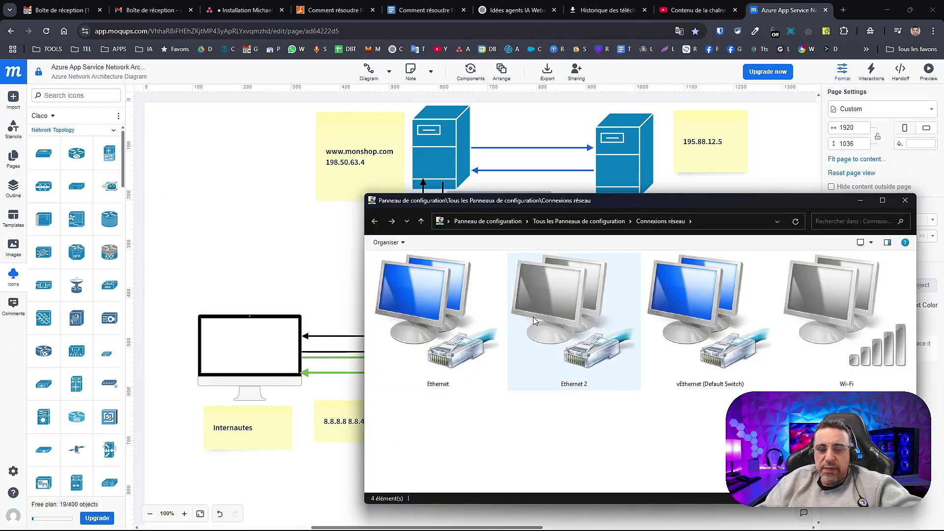
Check the DNS server settings in the Ethernet connection's TCP/IPv4 properties and close the properties dialogs.
double_click(431, 290)
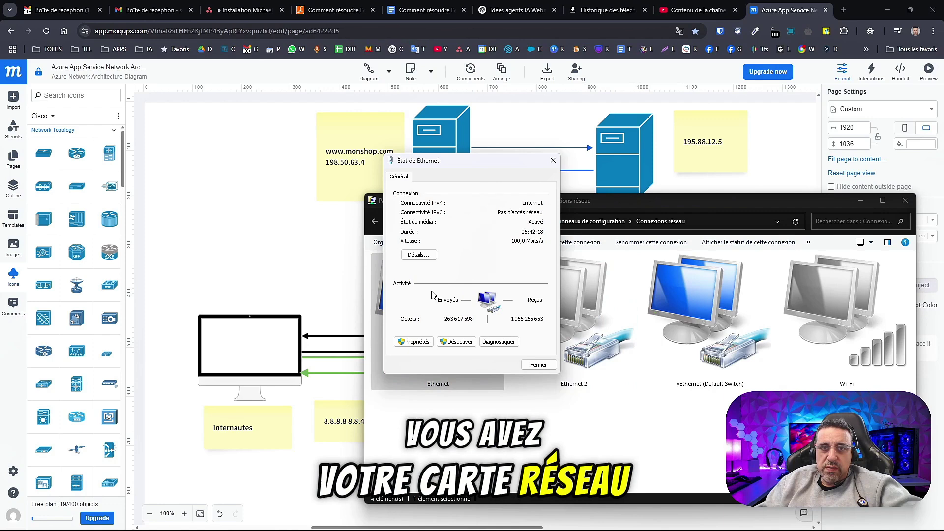
click(415, 341)
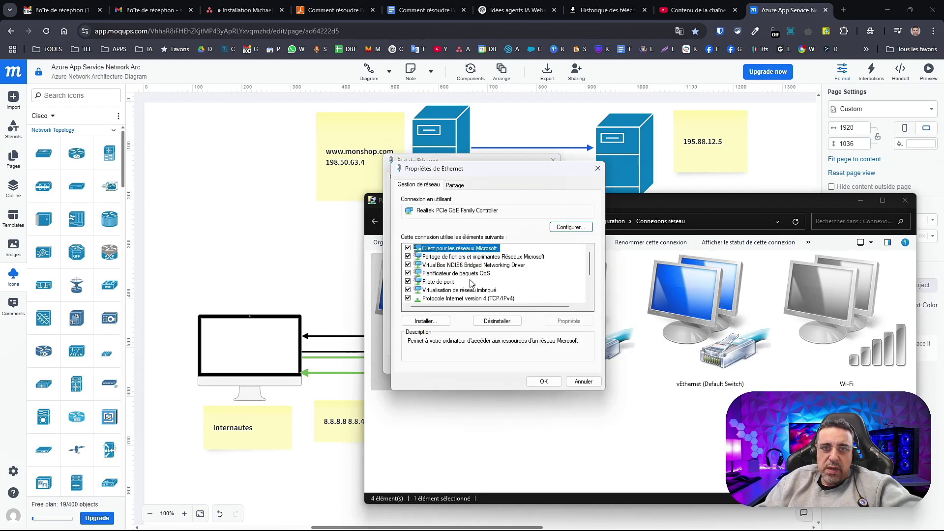
double_click(468, 300)
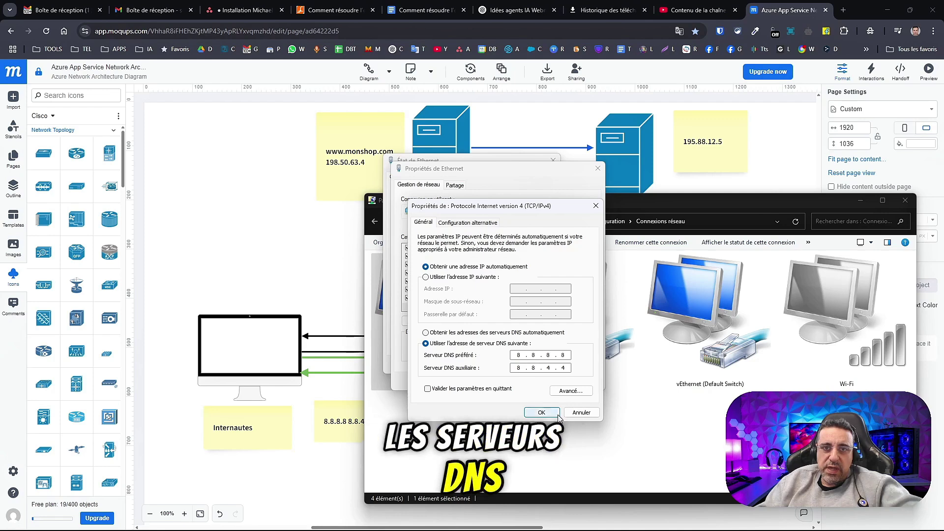
click(542, 413)
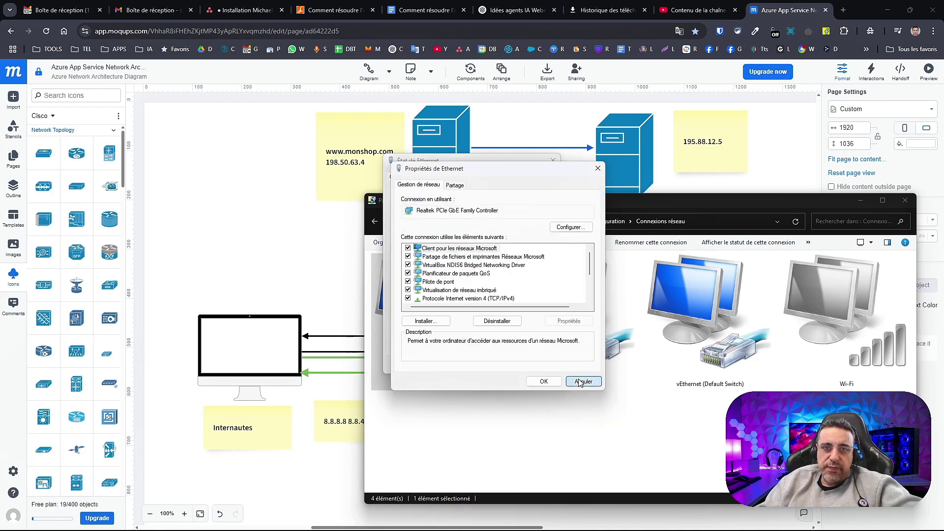
click(567, 382)
Back in the network diagram, change the IP address on the web server's sticky note to 198.50.63.4.
click(233, 360)
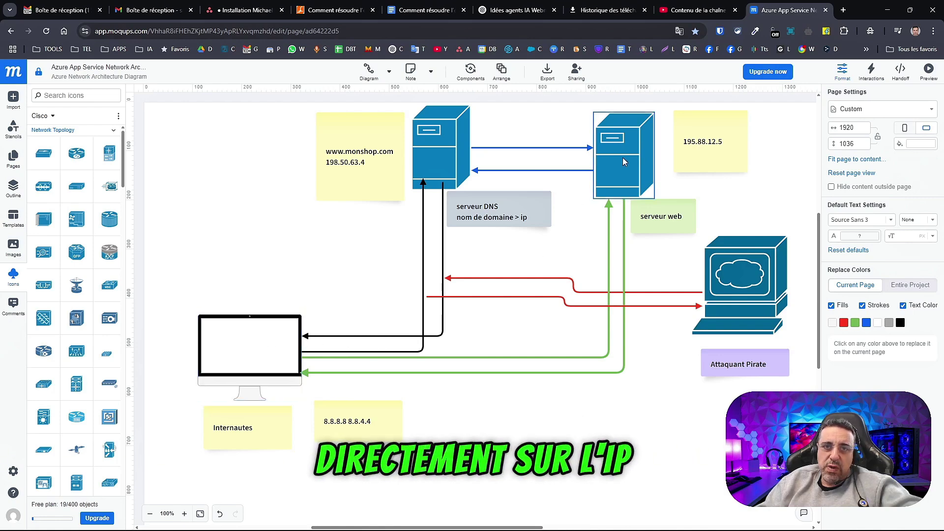
click(702, 144)
key(ctrl+z)
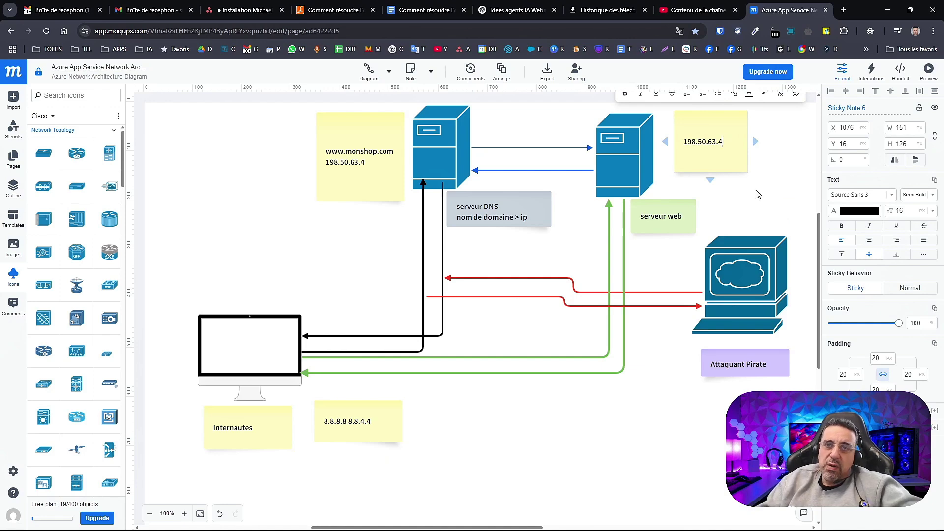
click(760, 199)
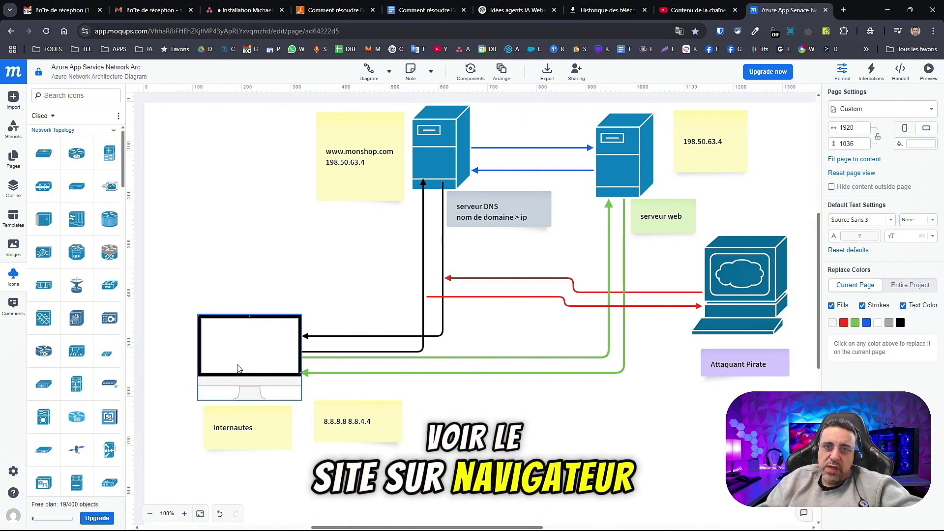
Switch to the Google Docs guide and review section 2's Windows steps for changing DNS, through to the Google and OpenDNS server addresses.
click(433, 12)
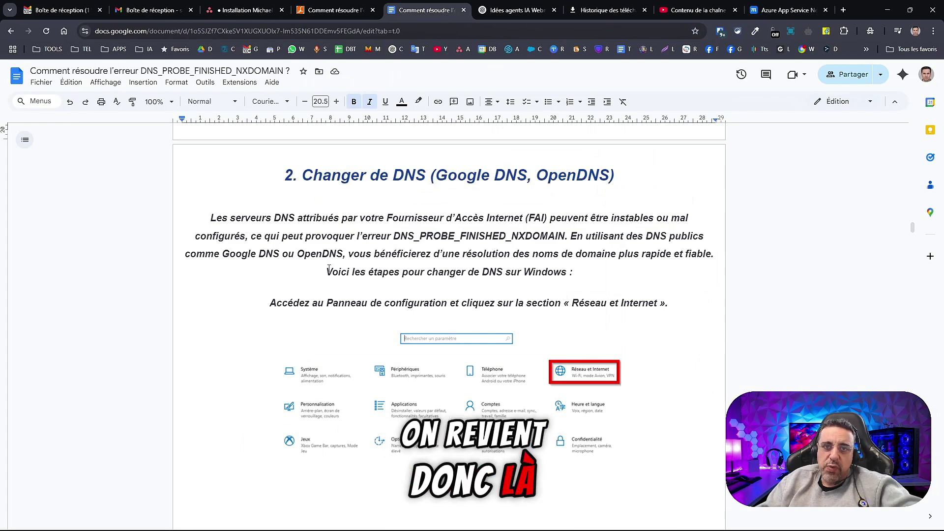
scroll(446, 306, down, 2)
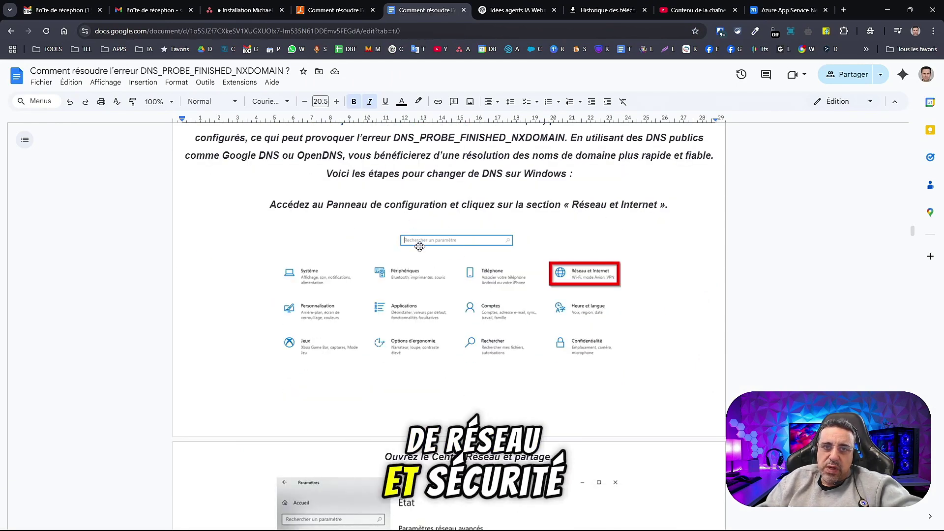
scroll(383, 298, down, 6)
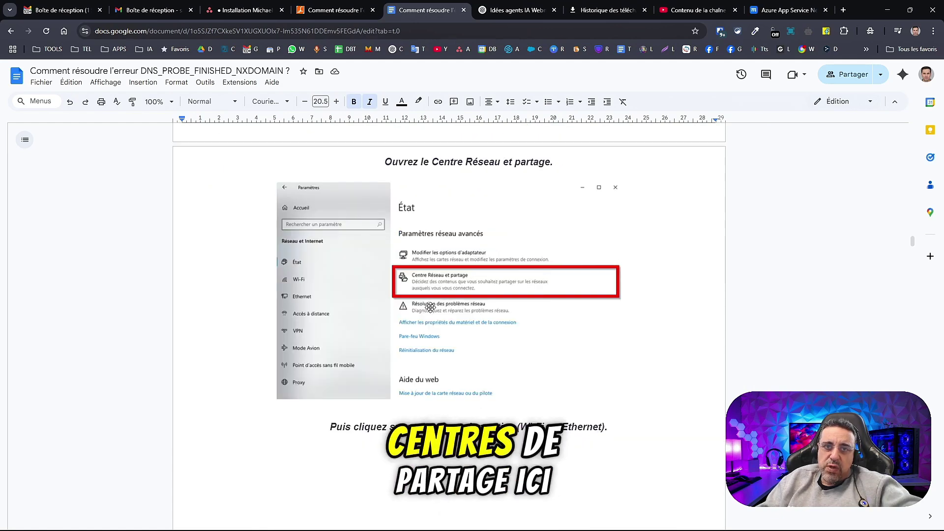
scroll(430, 307, down, 5)
scroll(552, 372, down, 9)
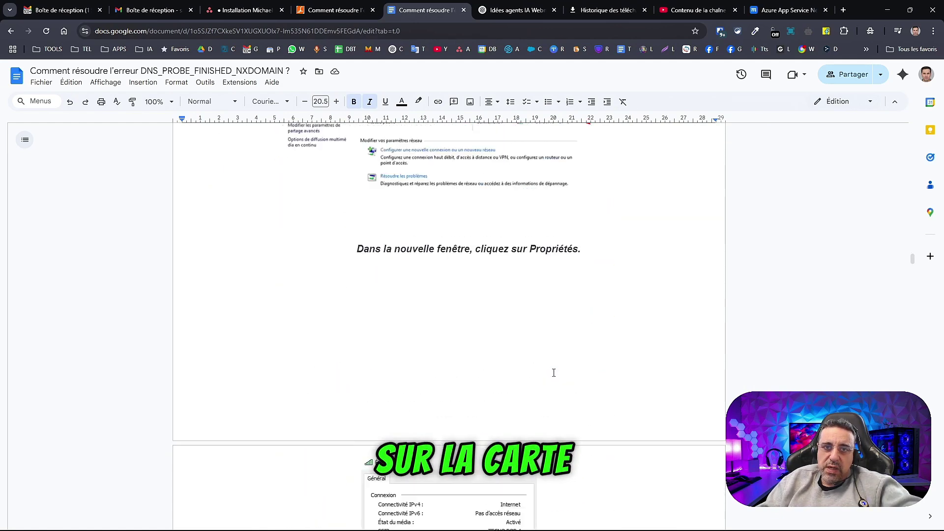
scroll(410, 419, down, 9)
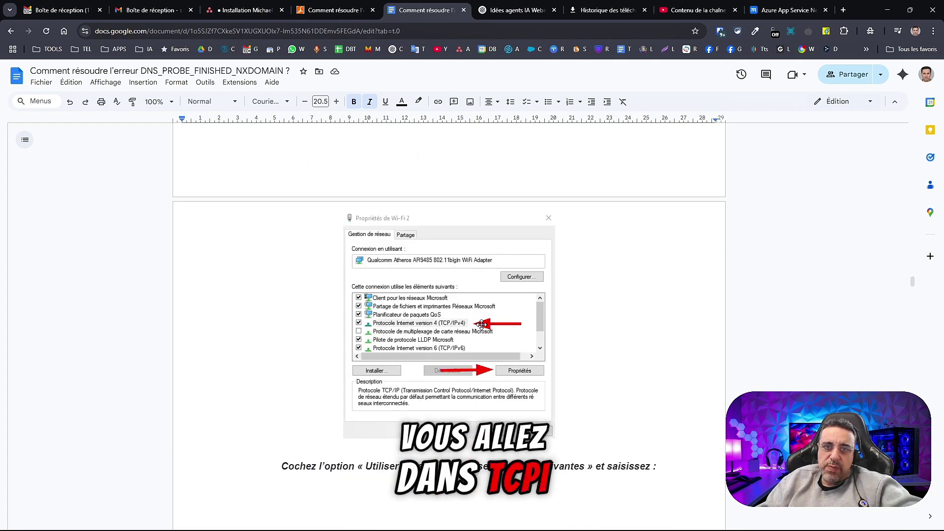
scroll(481, 324, down, 9)
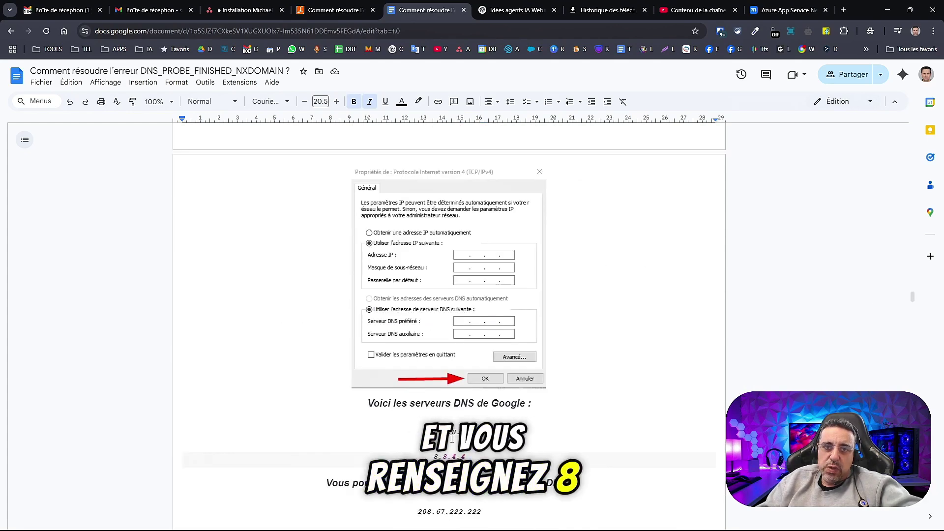
scroll(518, 455, down, 4)
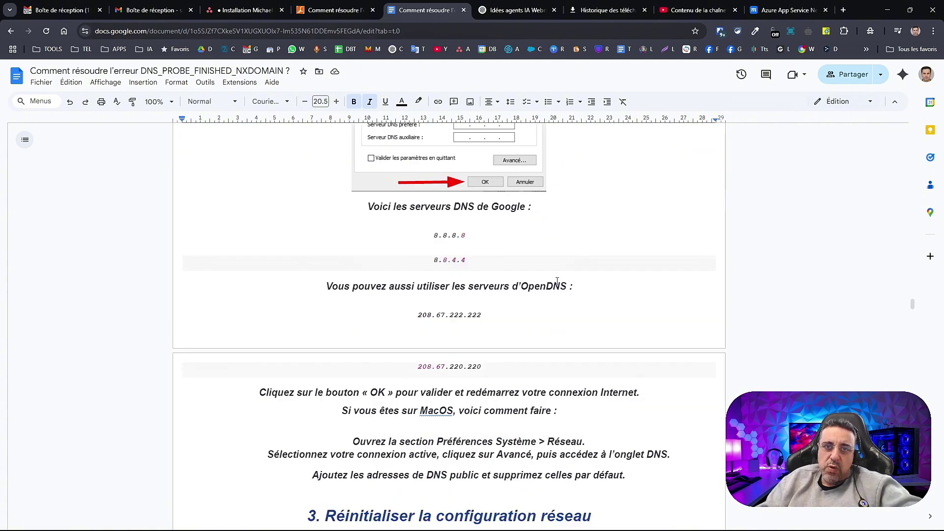
Highlight the OpenDNS server addresses 208.67.222.222 and 208.67.220.220 in turn.
drag(419, 308, 484, 315)
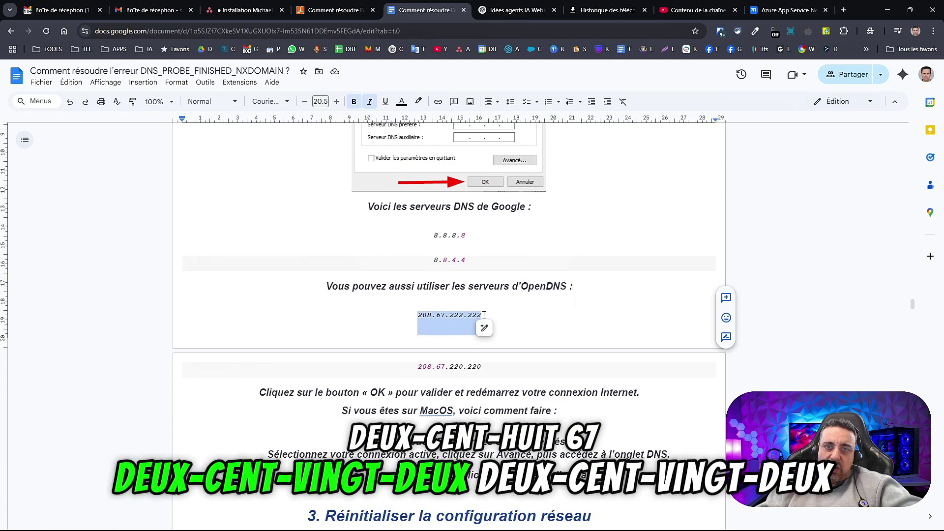
drag(417, 366, 483, 368)
scroll(464, 311, down, 2)
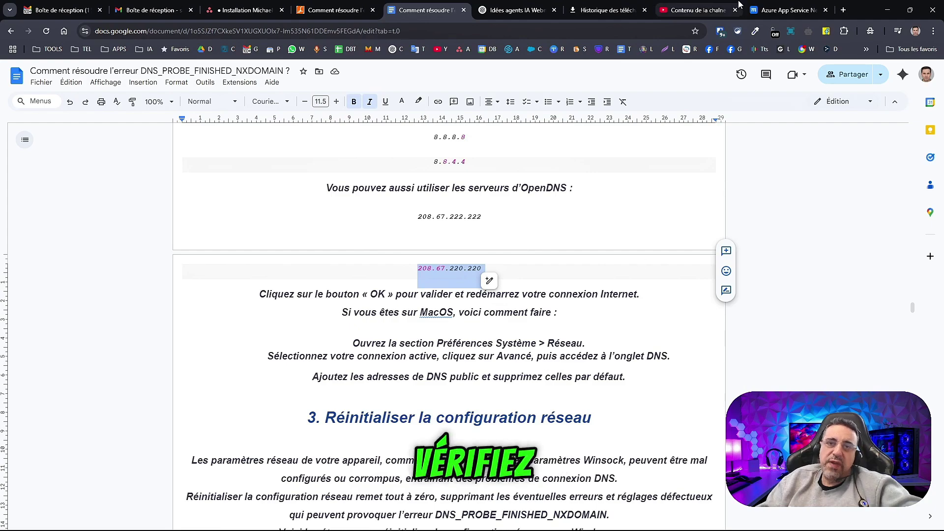
Review section 3 of the guide on resetting the network configuration, down to the list of Windows commands.
click(597, 5)
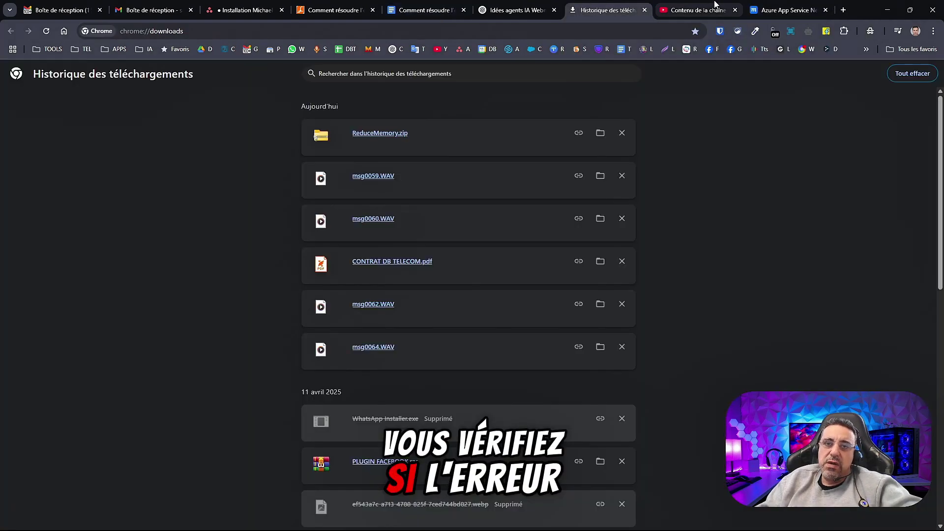
click(429, 8)
scroll(558, 327, down, 5)
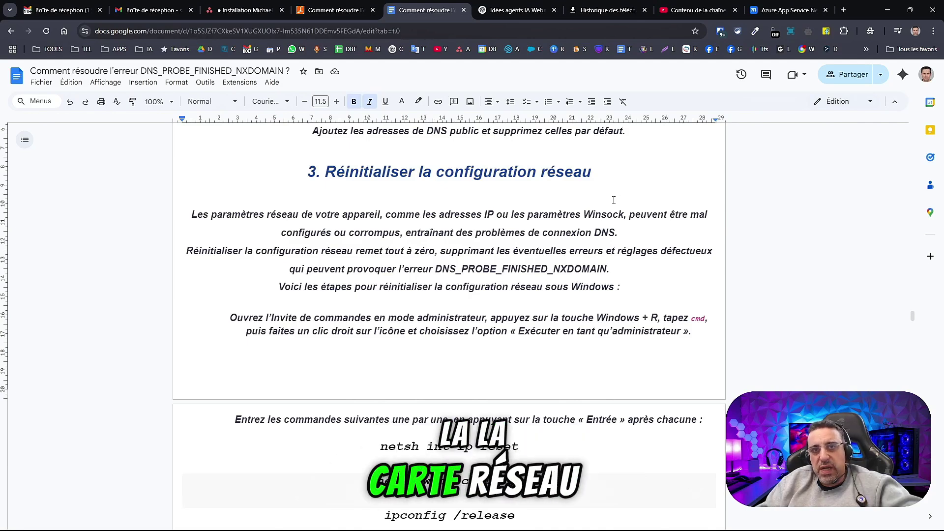
scroll(546, 300, down, 5)
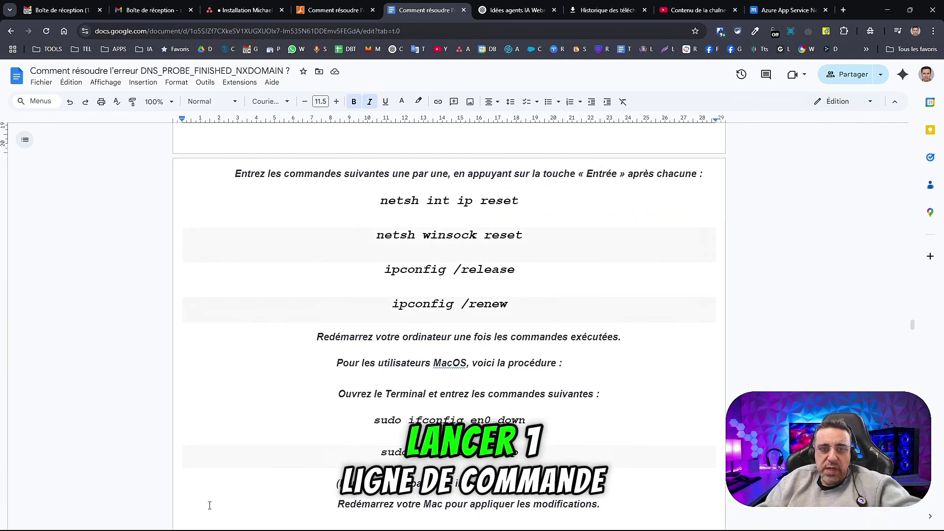
Open a Command Prompt by running cmd, shrink its window and place it beside the guide's list of commands.
mouse_move(160, 526)
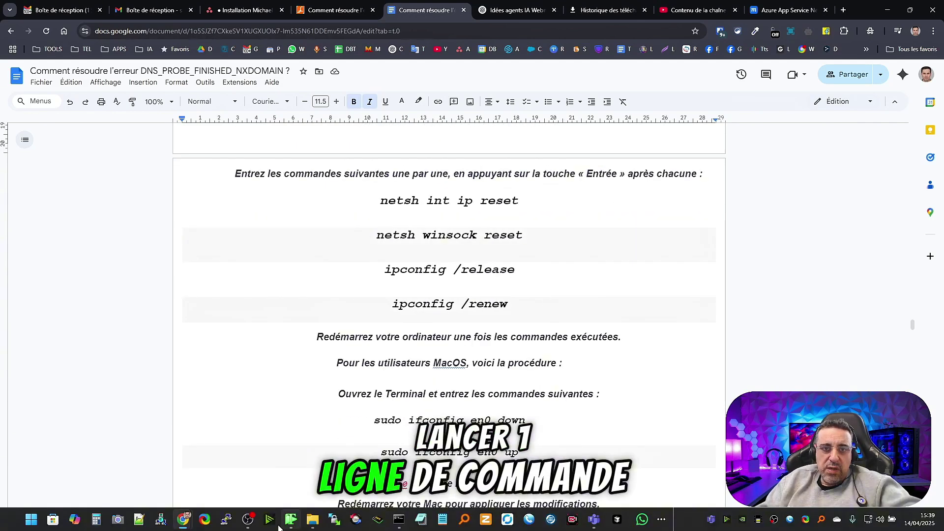
click(409, 326)
key(super+r)
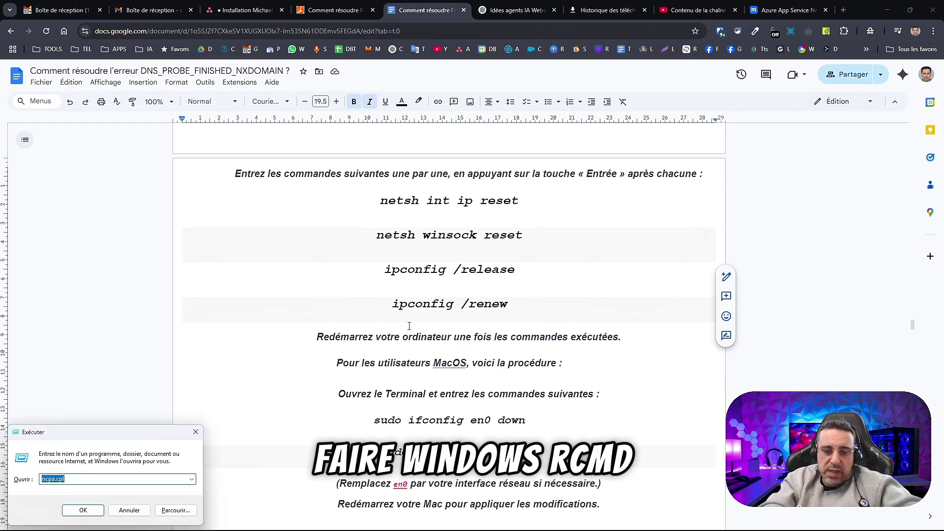
text(cmd)
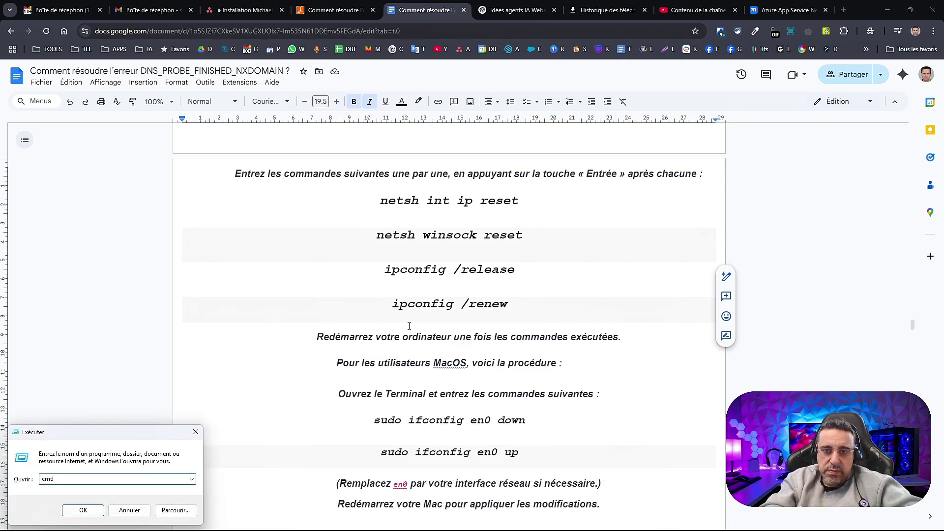
key(Return)
drag(571, 330, 342, 215)
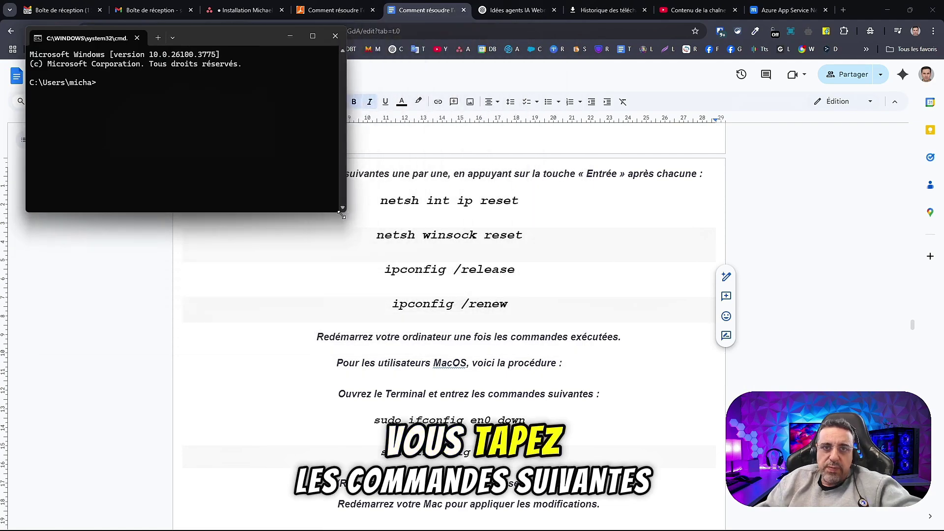
drag(243, 36, 795, 186)
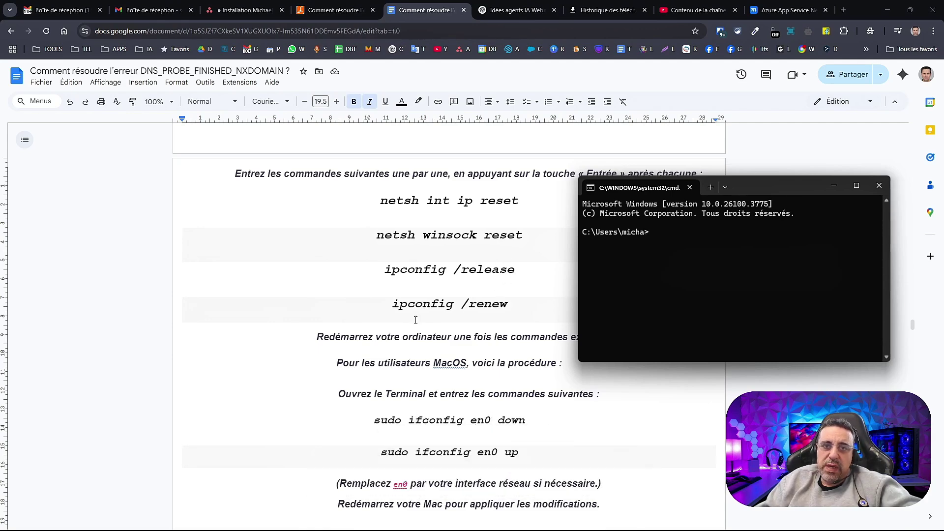
Highlight the ipconfig /release and ipconfig /renew commands in the guide's Windows reset procedure.
drag(515, 276, 384, 275)
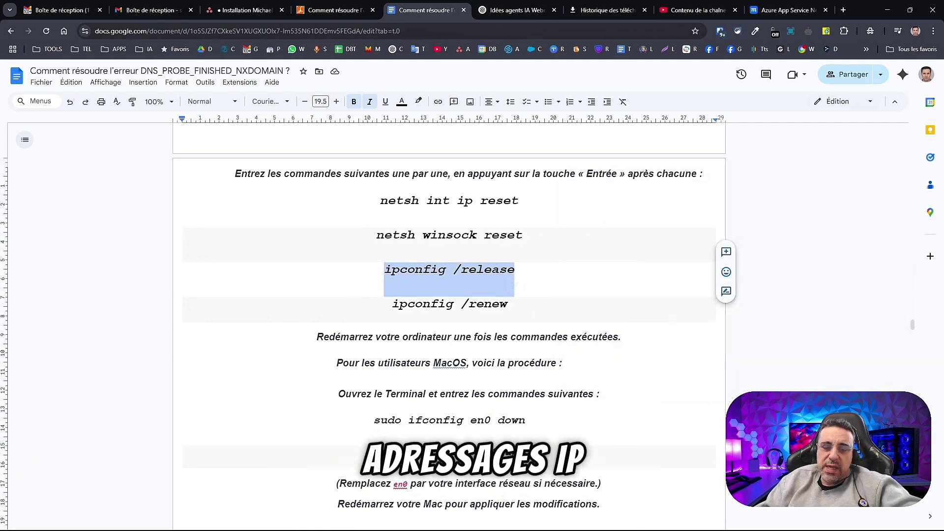
key(alt+Tab)
key(alt+Tab)
click(510, 297)
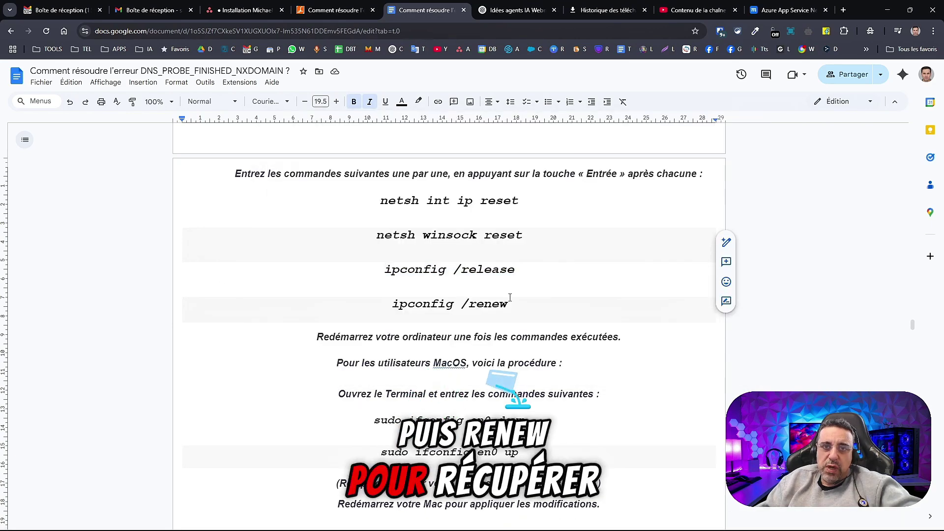
drag(510, 297, 374, 302)
scroll(371, 302, down, 2)
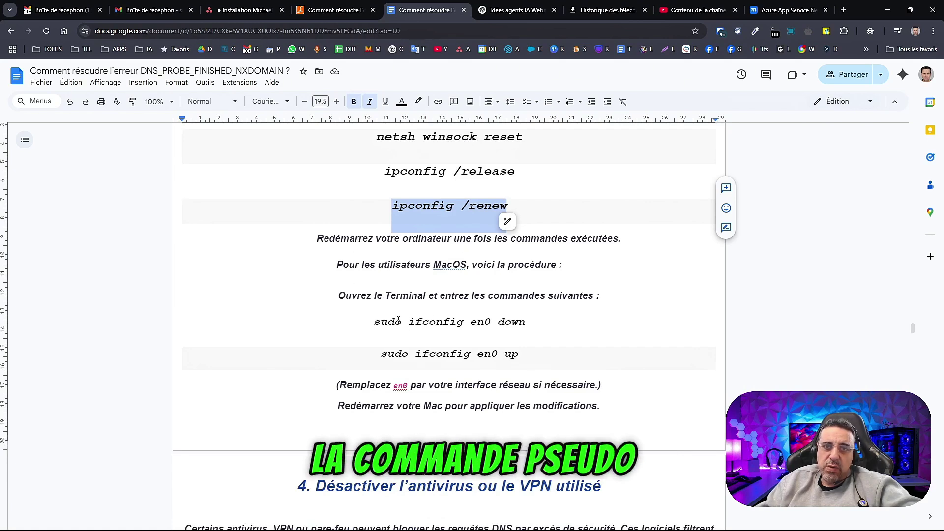
Highlight the macOS commands ifconfig en0 down and ifconfig en0 up in the guide.
drag(409, 320, 547, 320)
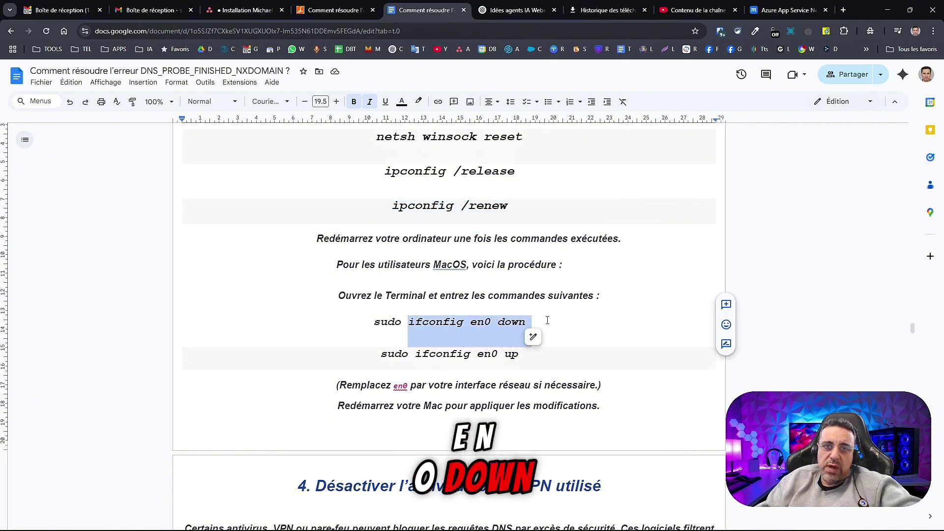
drag(417, 354, 521, 355)
click(521, 356)
Review section 4 on disabling the antivirus or VPN, highlighting the reference to the Windows settings for the built-in VPN.
scroll(460, 249, down, 3)
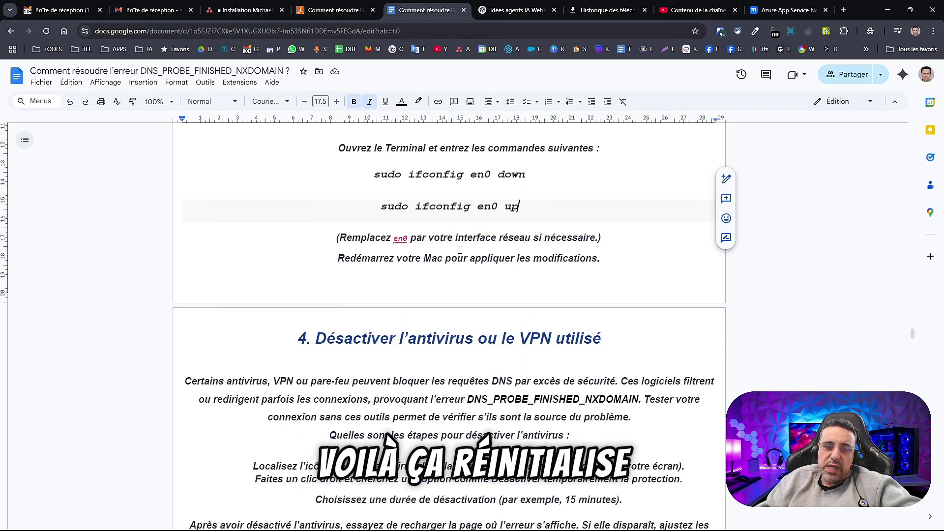
scroll(457, 250, down, 4)
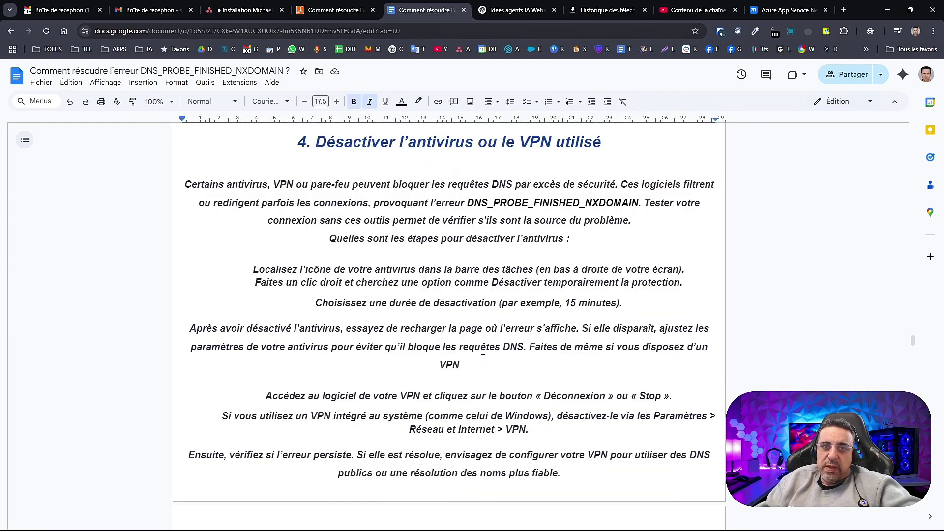
scroll(388, 333, down, 2)
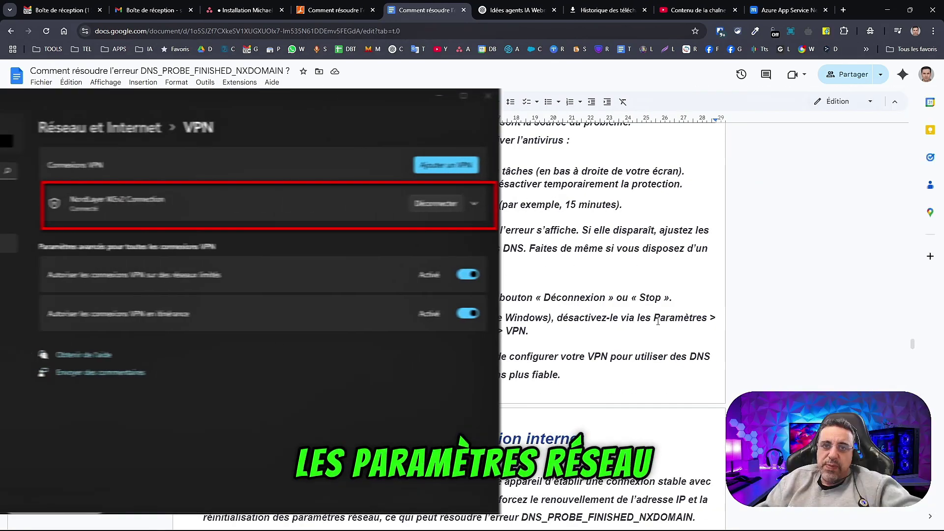
double_click(680, 318)
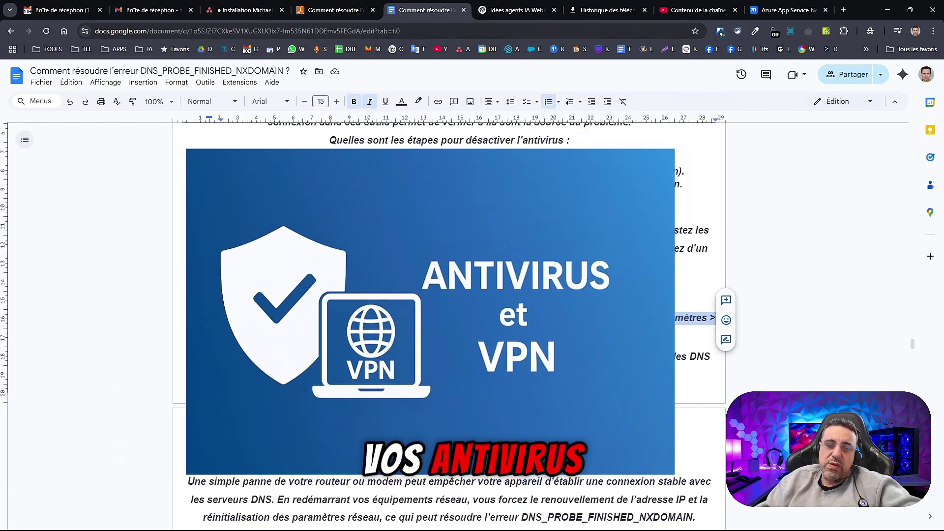
Review section 5 of the guide on restarting the internet connection and continue to the section on disabling the CDN.
scroll(493, 266, down, 5)
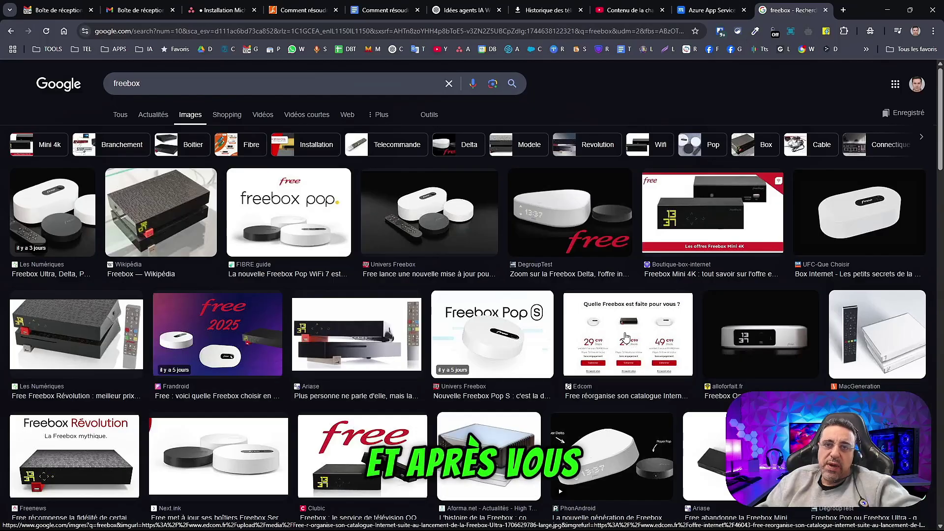
click(376, 4)
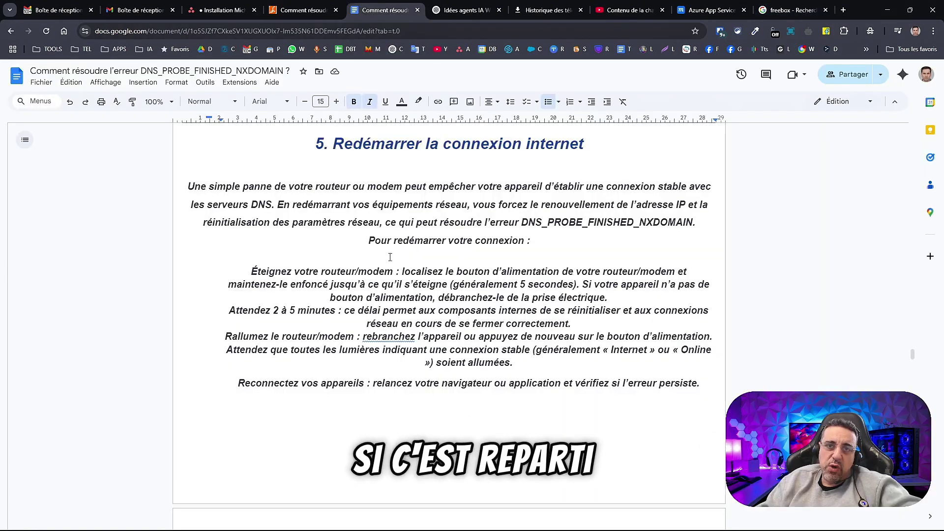
scroll(425, 295, down, 9)
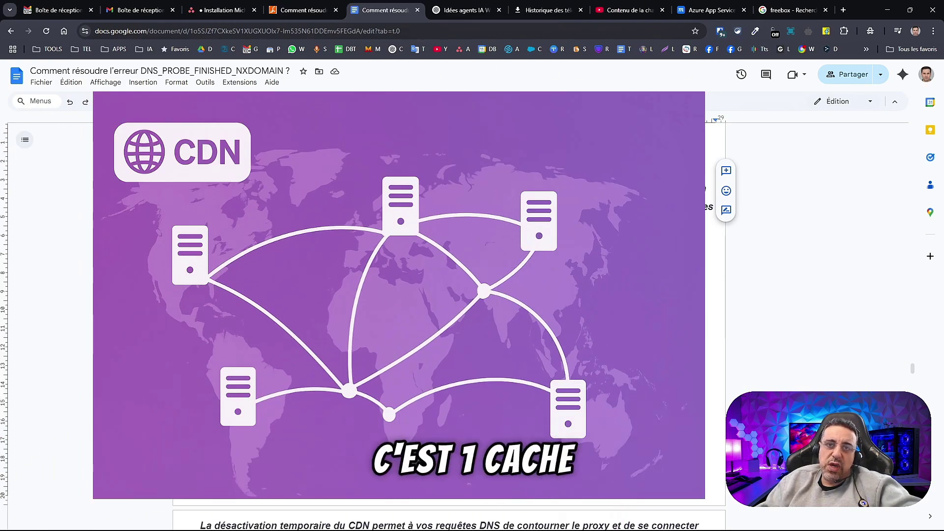
Search Google Images for "cdn" and preview the Scaleflex Blog diagram comparing delivery without and with a CDN.
click(791, 9)
key(BackSpace)
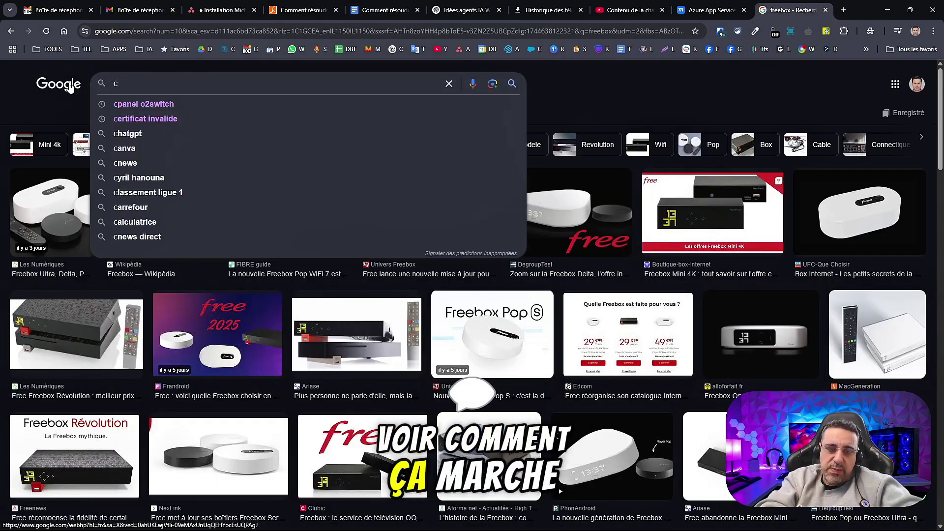
text(cdn)
key(Return)
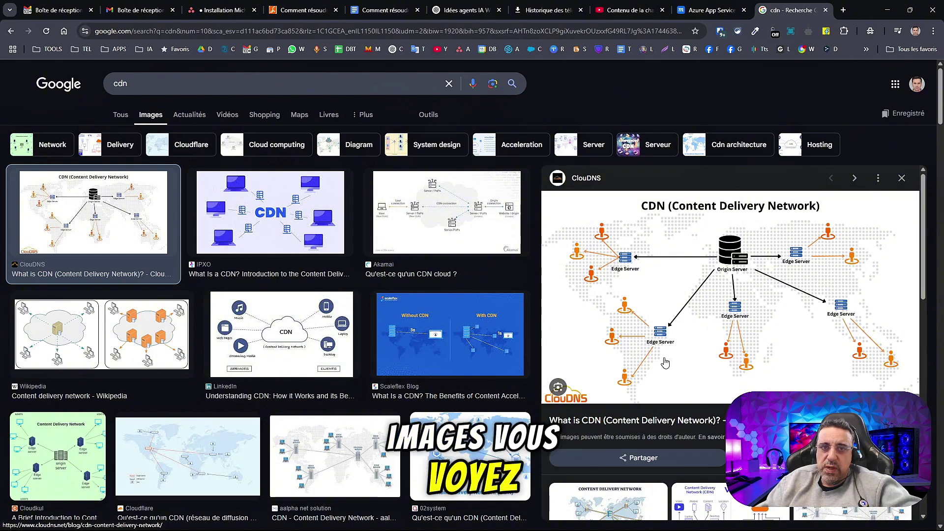
click(441, 344)
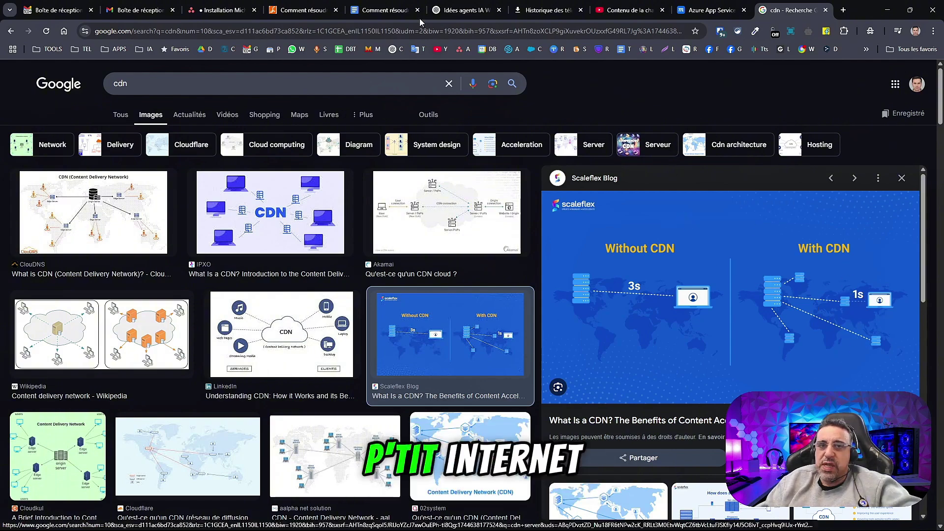
Return to the DNS_PROBE_FINISHED_NXDOMAIN guide and continue to section 7 on checking the local hosts file.
click(386, 5)
scroll(517, 333, down, 9)
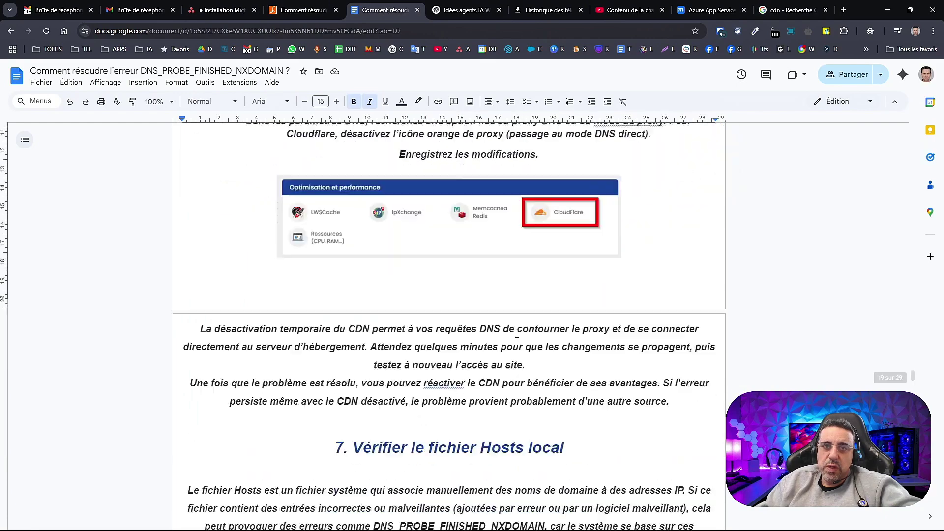
scroll(517, 334, down, 1)
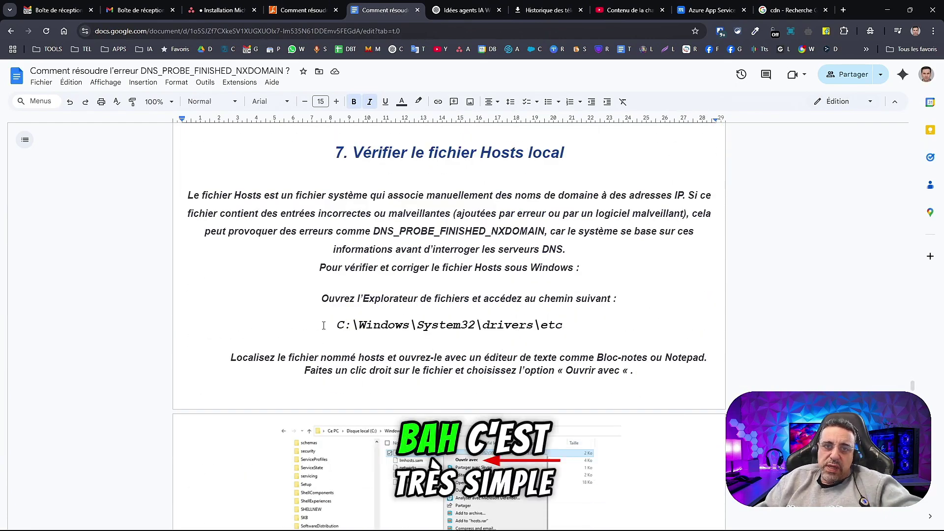
Copy the path C:\Windows\System32\drivers\etc from the guide and open that folder through the Windows Run dialog.
drag(336, 325, 565, 323)
key(ctrl+c)
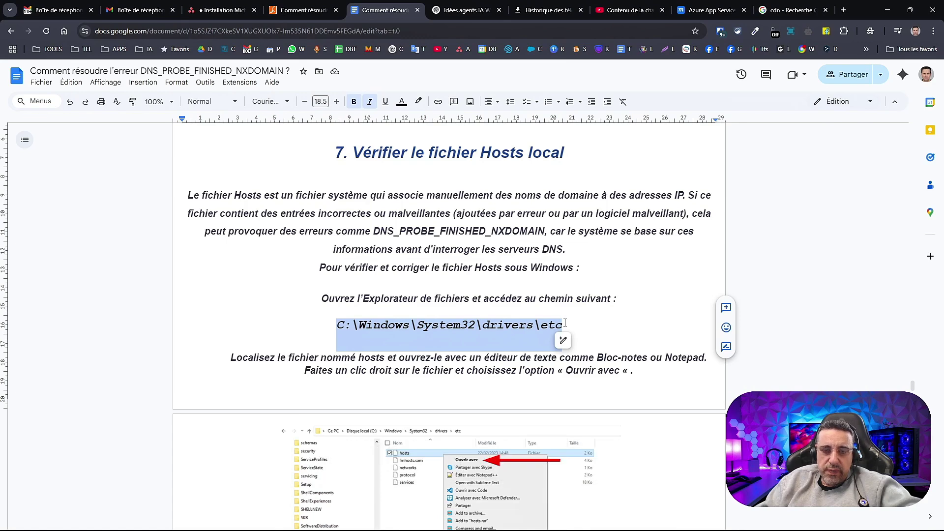
key(super+r)
key(ctrl+v)
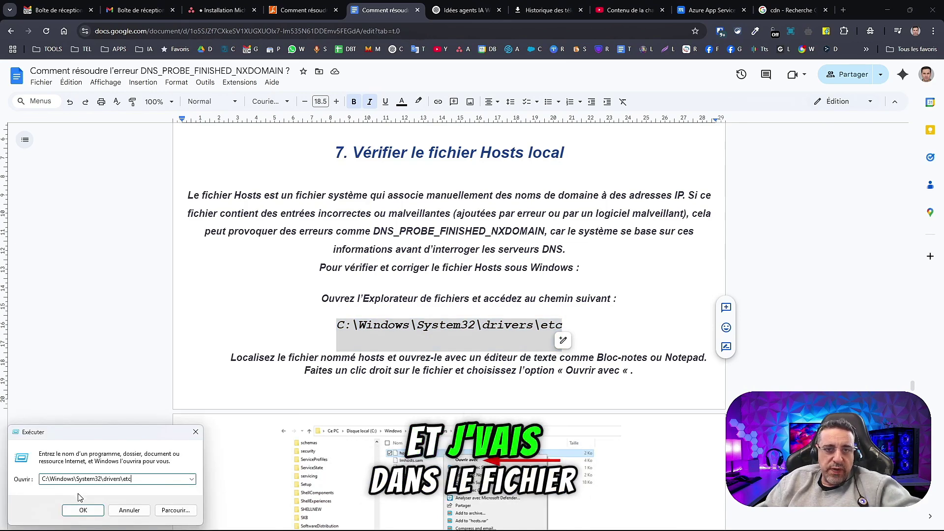
click(83, 508)
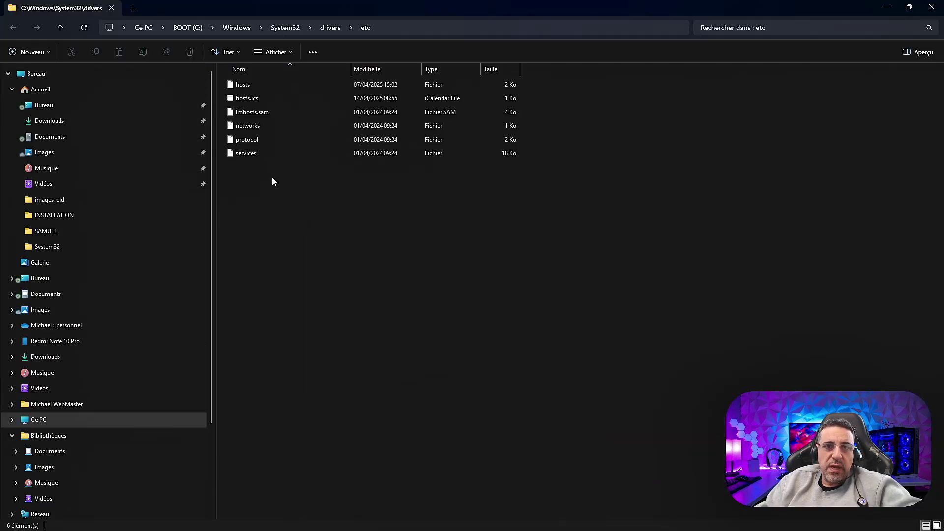
Open the hosts file's properties and inspect the security permissions of the Utilisateurs group.
right_click(253, 87)
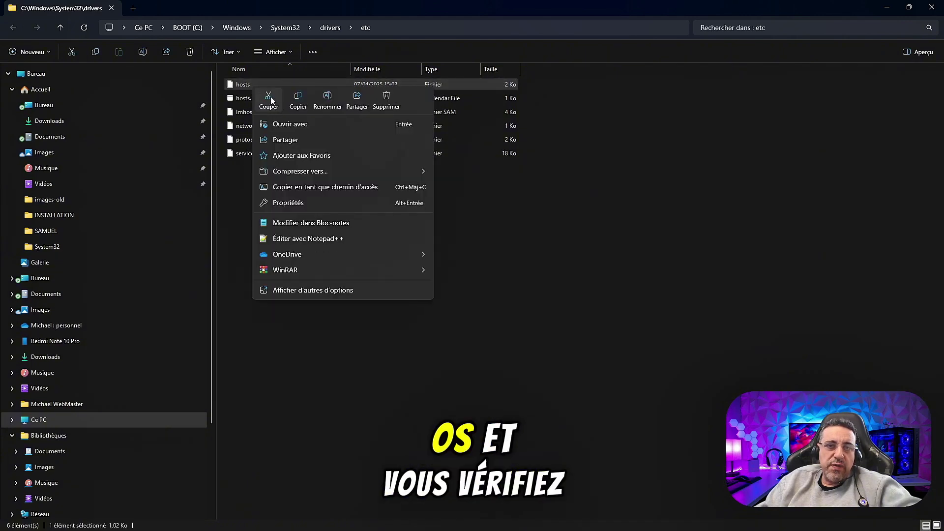
click(302, 291)
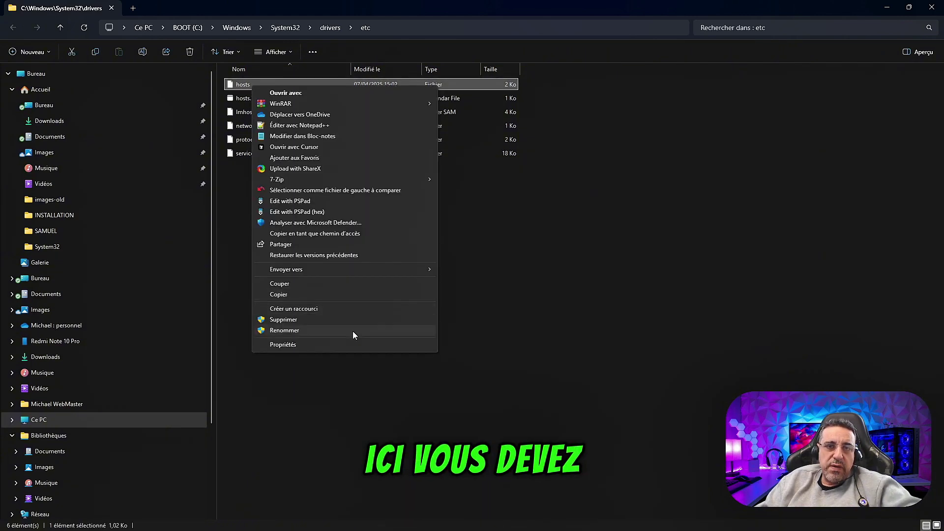
click(320, 347)
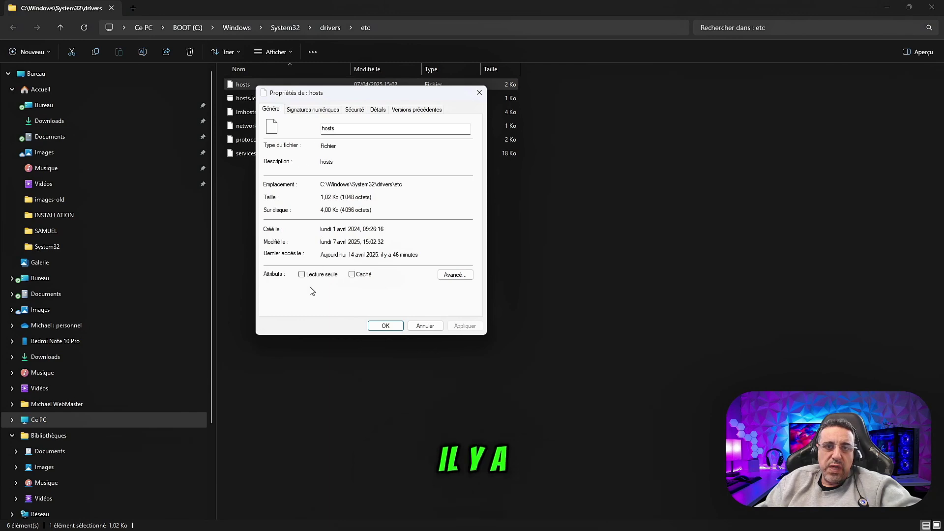
click(315, 110)
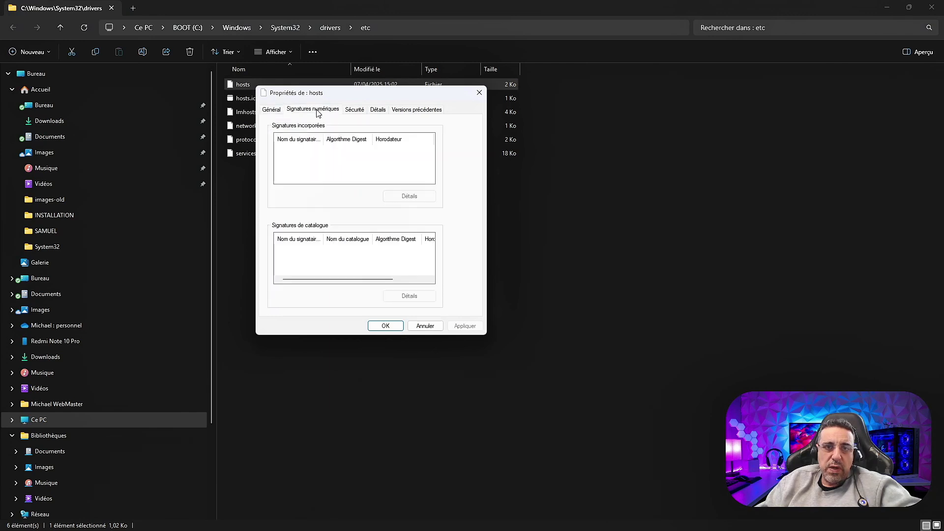
click(356, 110)
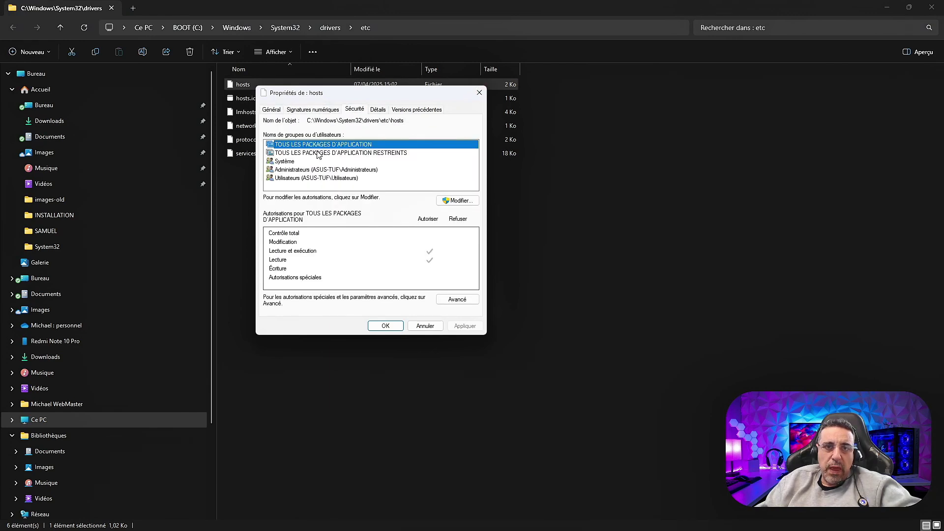
click(305, 179)
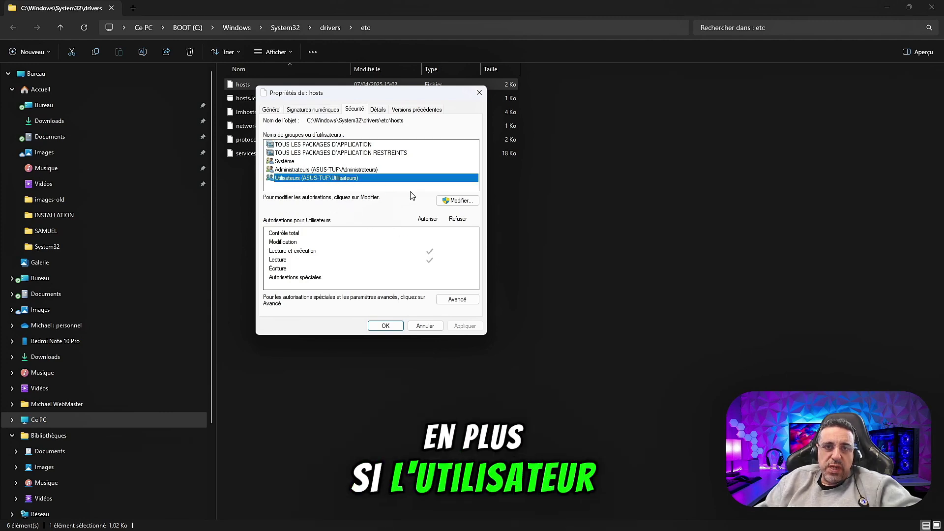
Allow Contrôle total on the hosts file for TOUS LES PACKAGES D'APPLICATION, apply it, and reopen the permissions to check them.
click(458, 202)
click(392, 271)
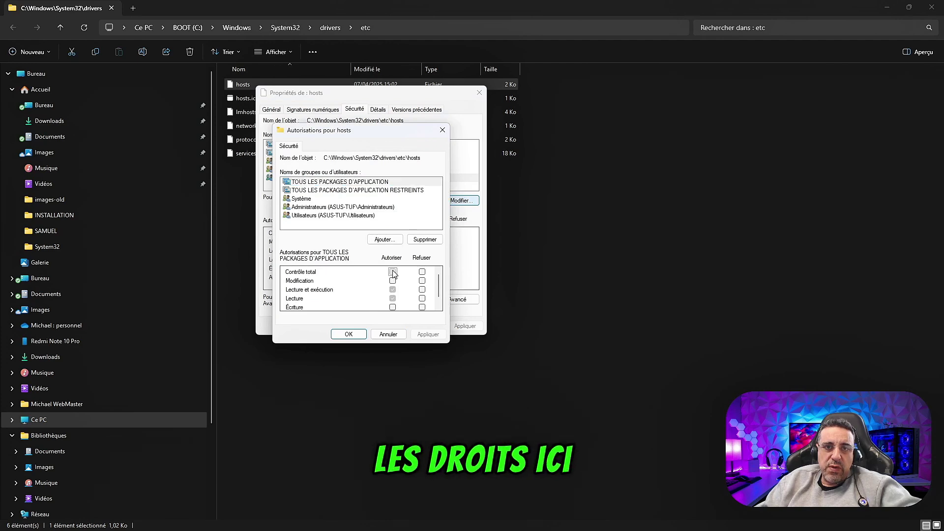
click(435, 335)
click(502, 312)
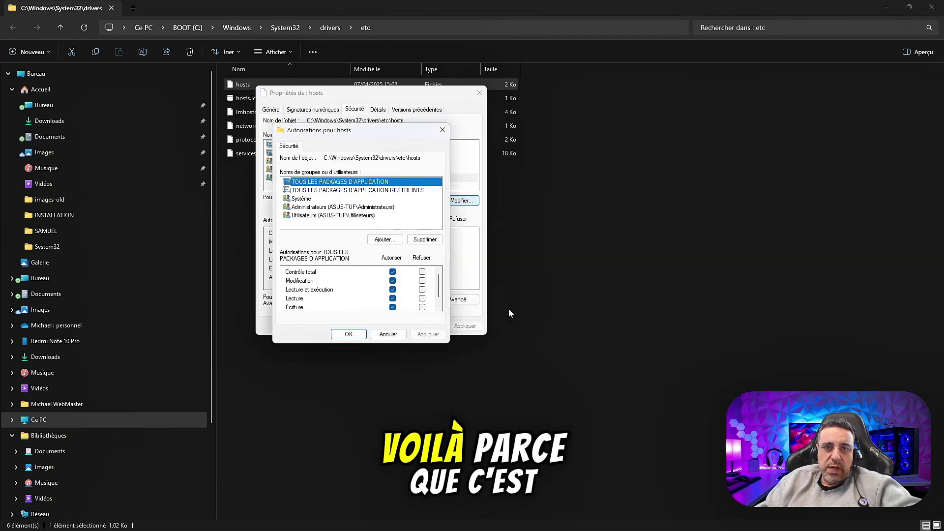
click(348, 334)
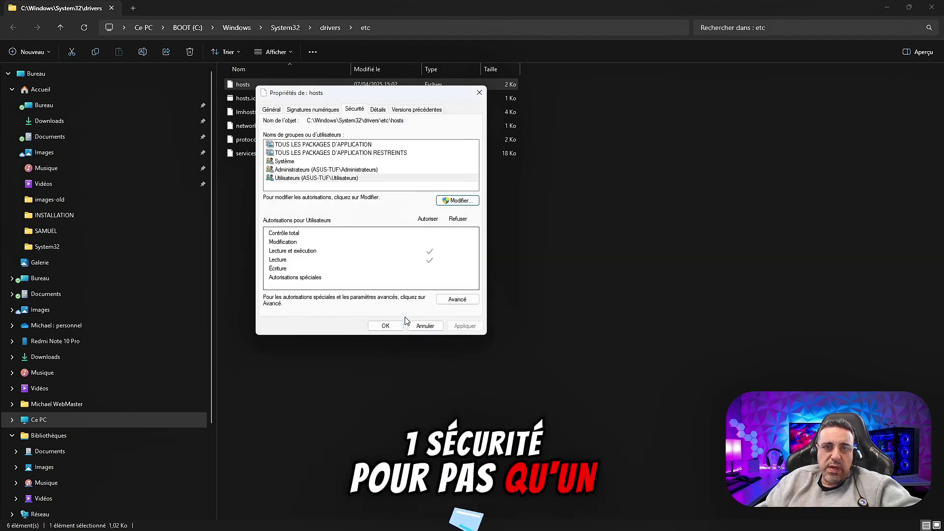
click(464, 200)
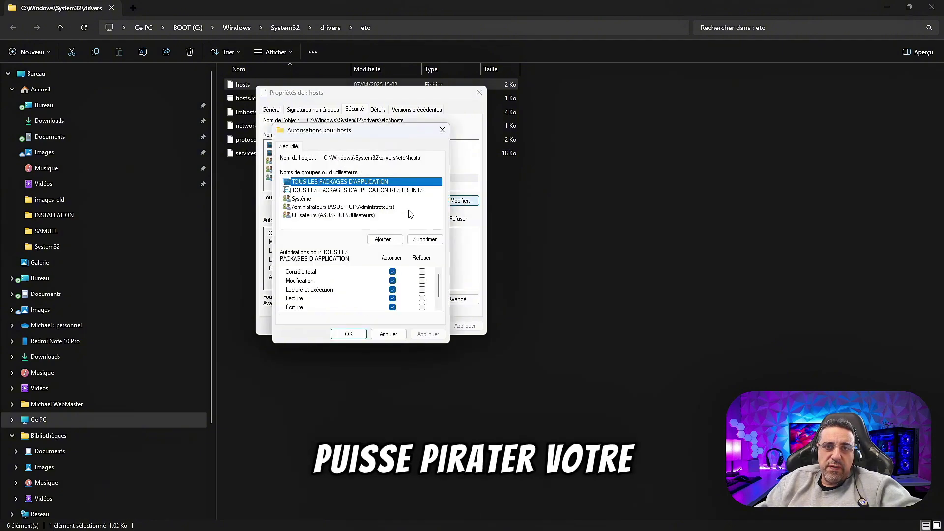
Open the hosts file in Bloc-notes and delete the # in front of the 127.0.0.1 localhost line.
right_click(246, 86)
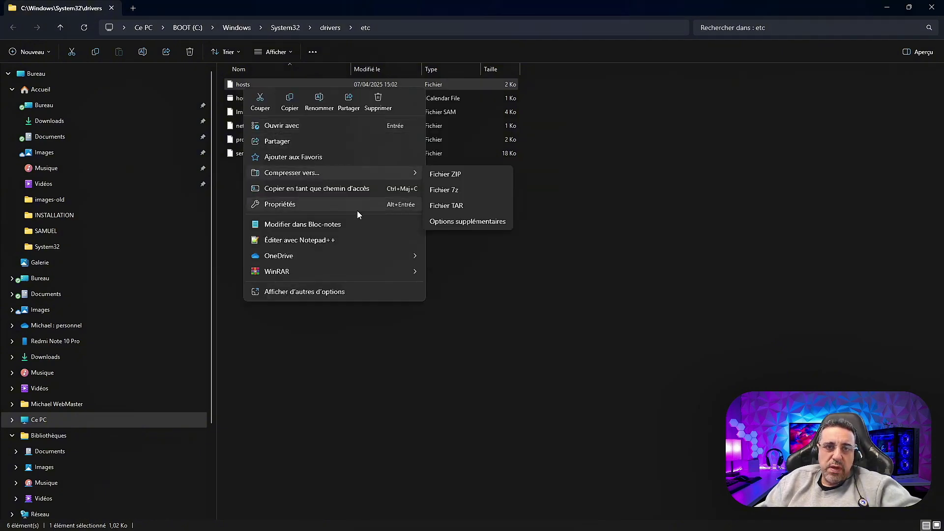
click(335, 224)
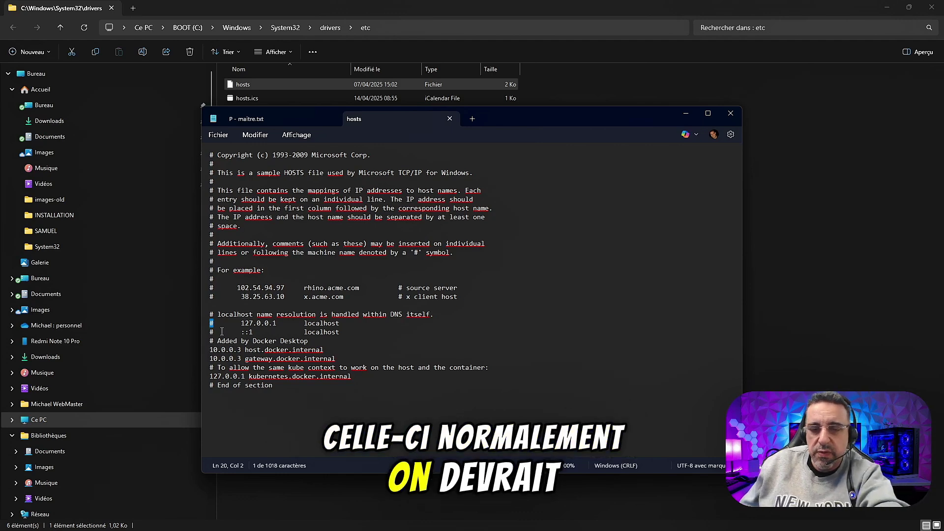
key(Delete)
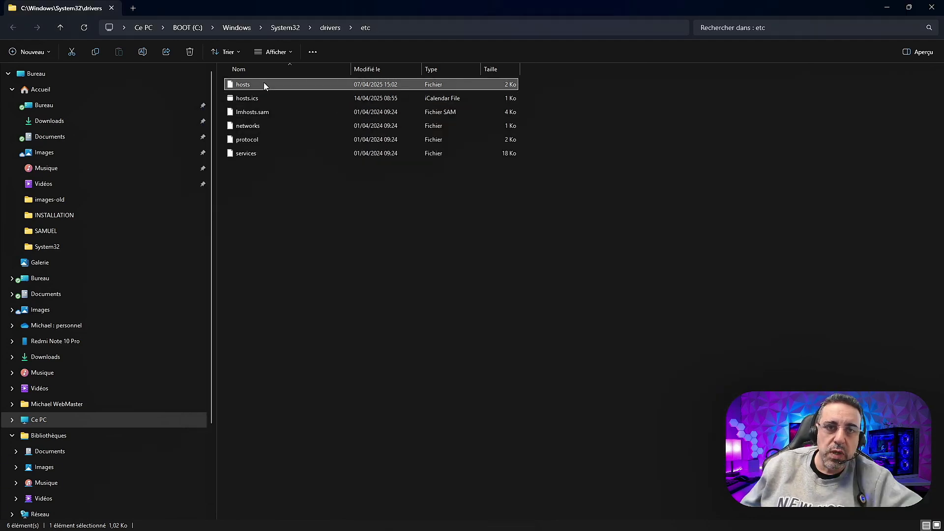
Reopen the hosts file's security properties, view the Système and Utilisateurs permissions, and bring up the permission editor.
right_click(264, 82)
click(329, 288)
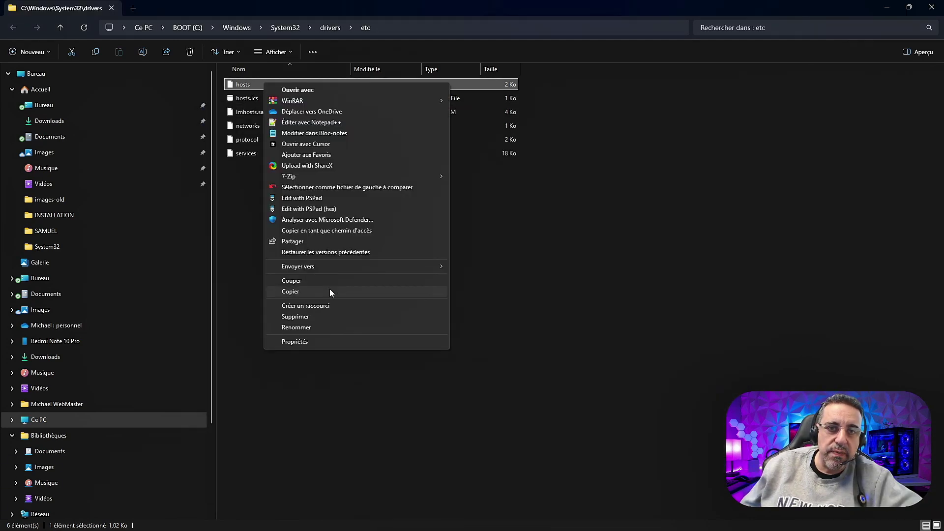
click(324, 344)
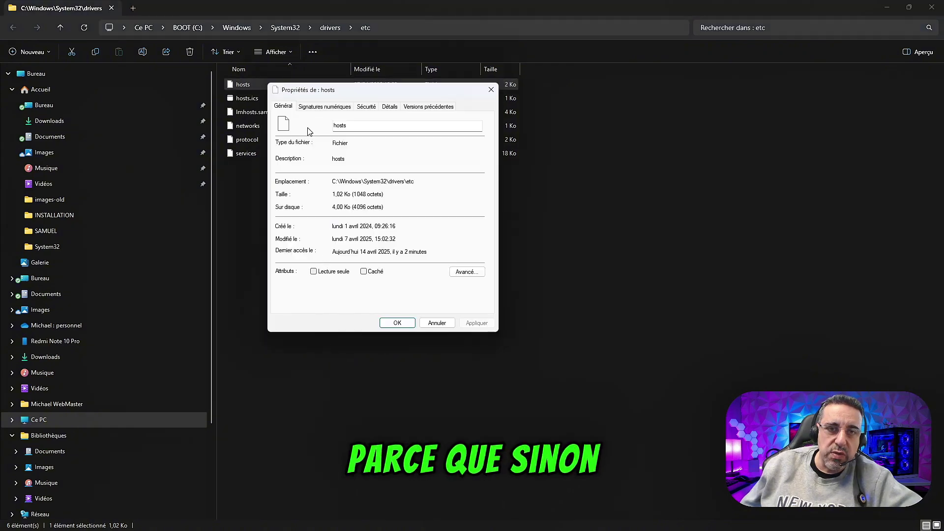
click(367, 108)
click(304, 158)
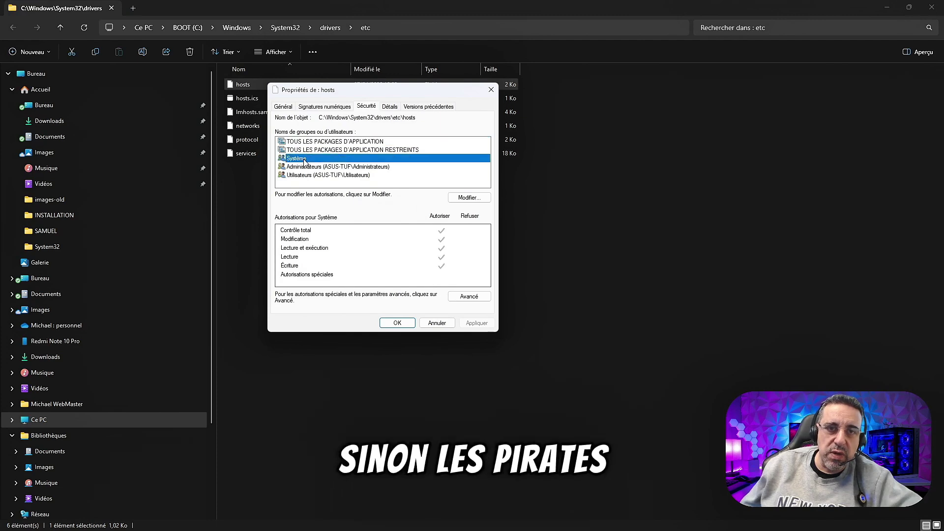
click(309, 175)
click(469, 197)
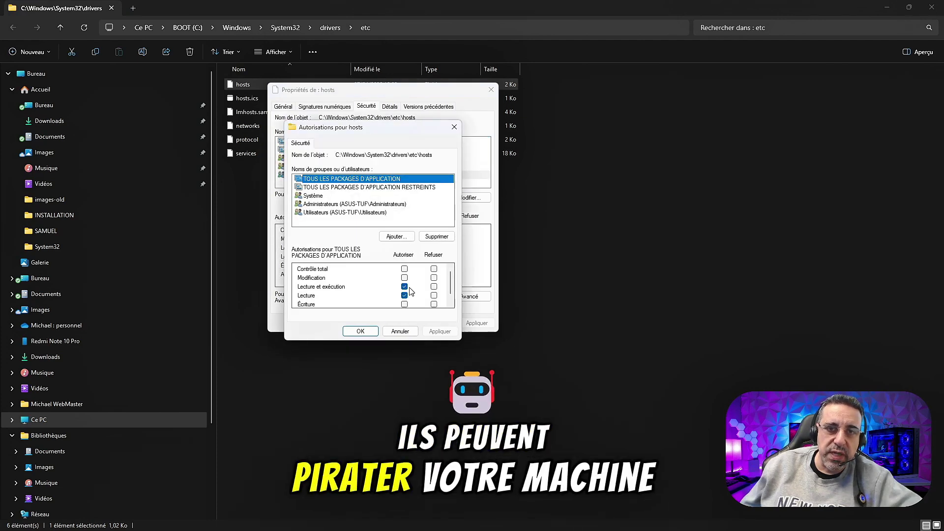
Remove Contrôle total, Modification and Écriture from the Utilisateurs group, leaving only Lecture et exécution and Lecture, and apply the permissions.
click(329, 212)
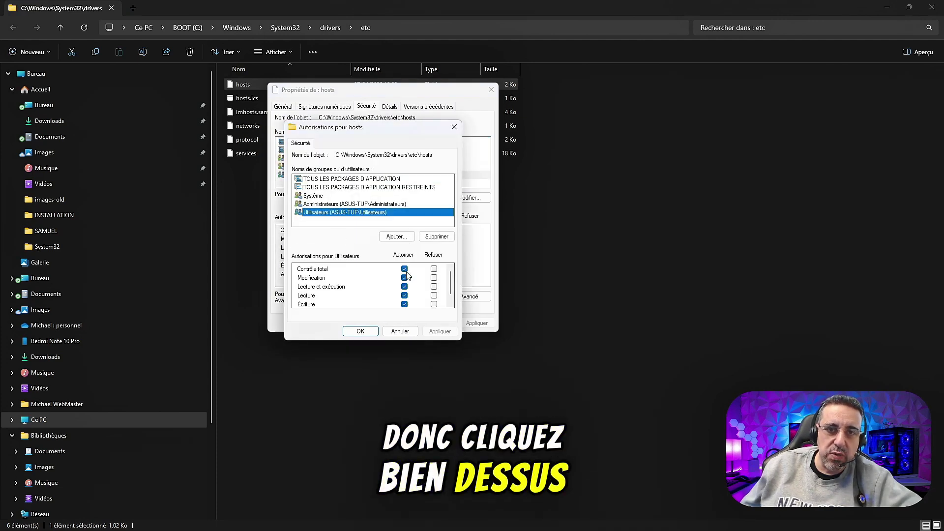
click(404, 278)
click(404, 277)
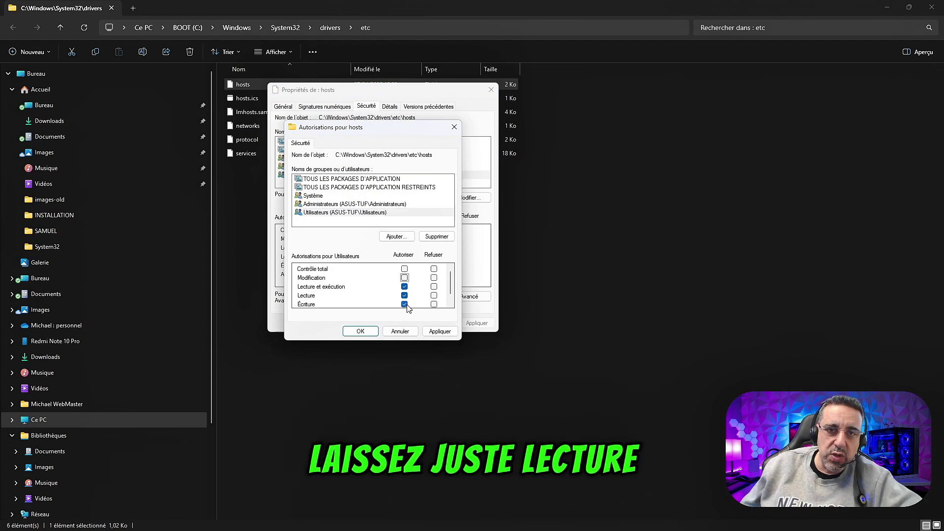
click(404, 304)
scroll(433, 288, down, 1)
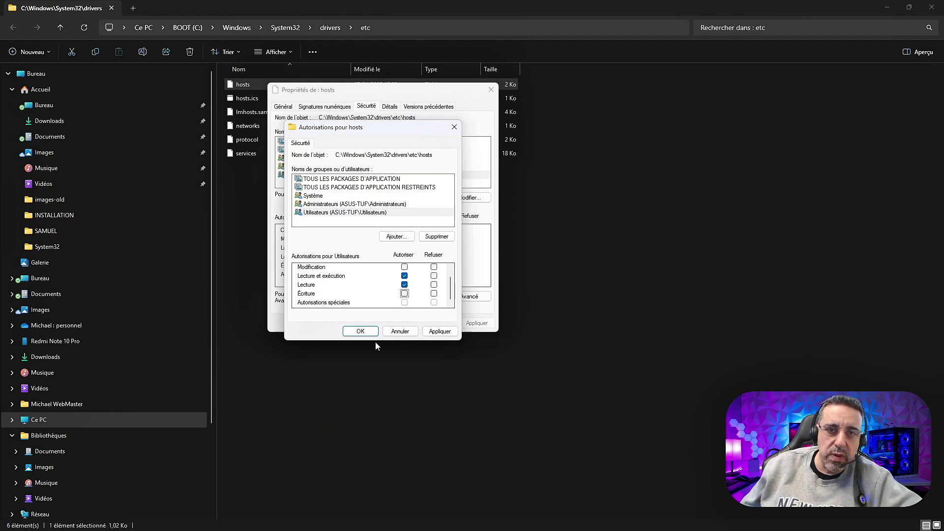
click(433, 331)
key(Return)
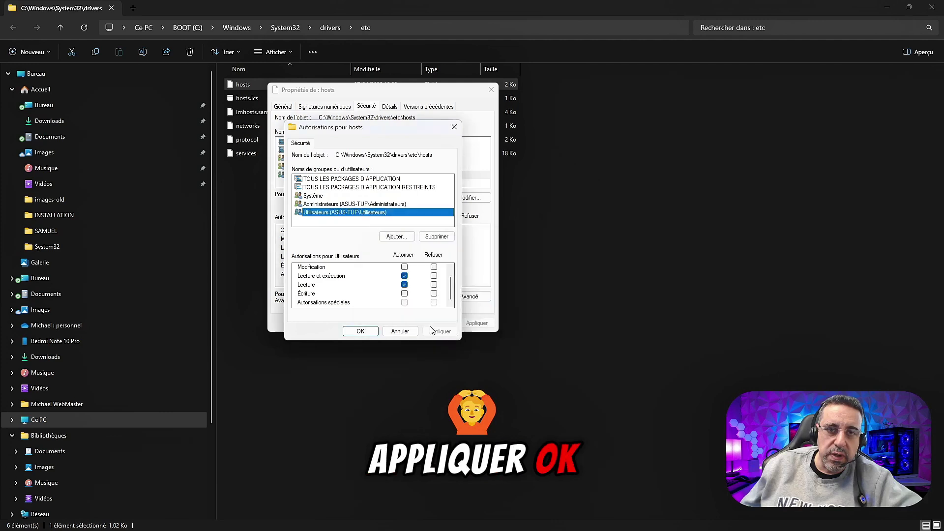
click(360, 331)
click(398, 323)
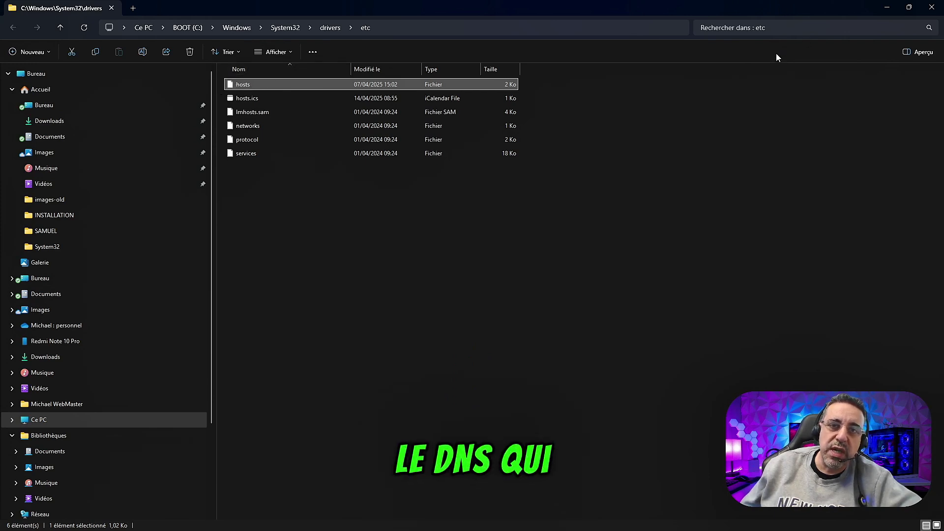
Close the etc folder and review the rest of section 7 in the guide, highlighting /etc/hosts in the macOS command.
click(930, 8)
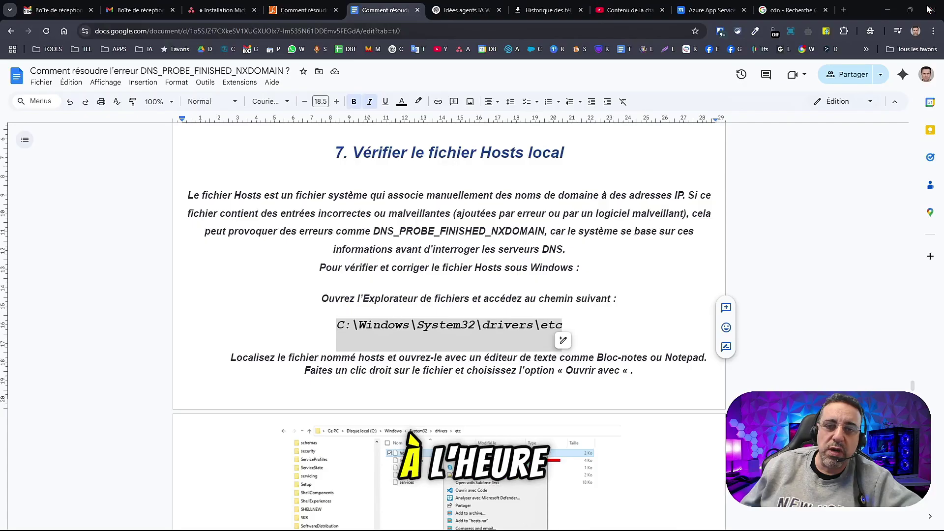
scroll(500, 308, down, 5)
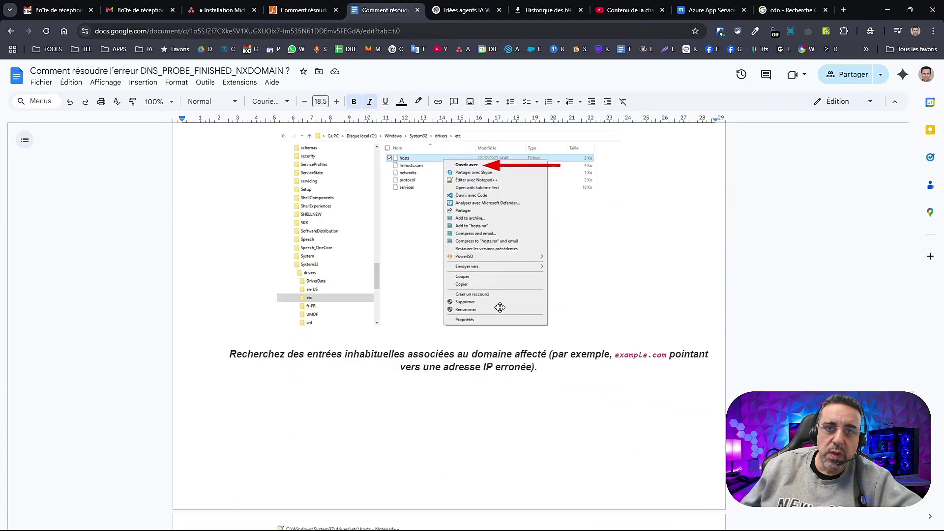
scroll(500, 308, down, 7)
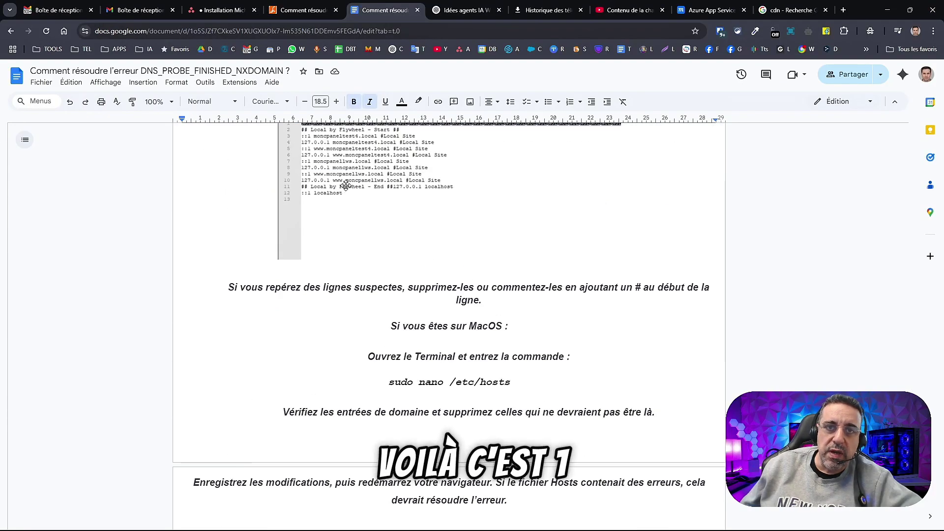
scroll(388, 200, down, 4)
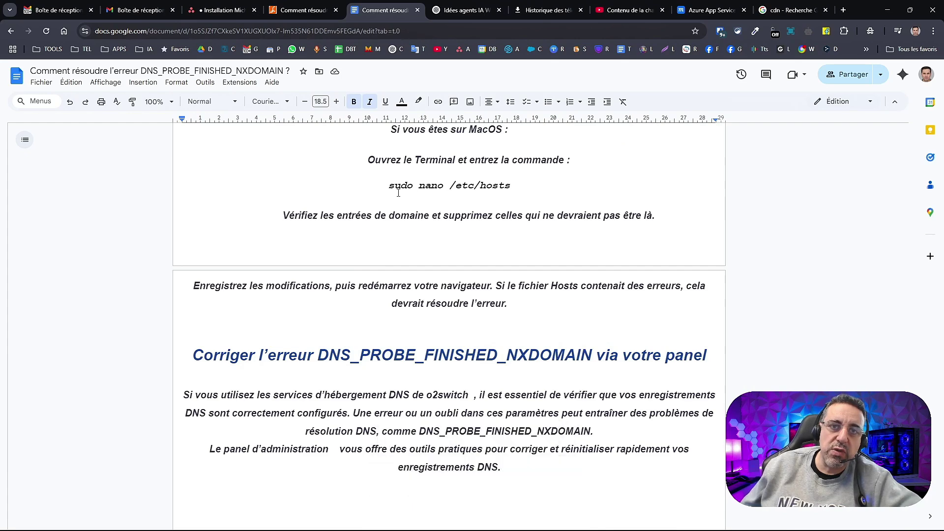
drag(451, 185, 518, 184)
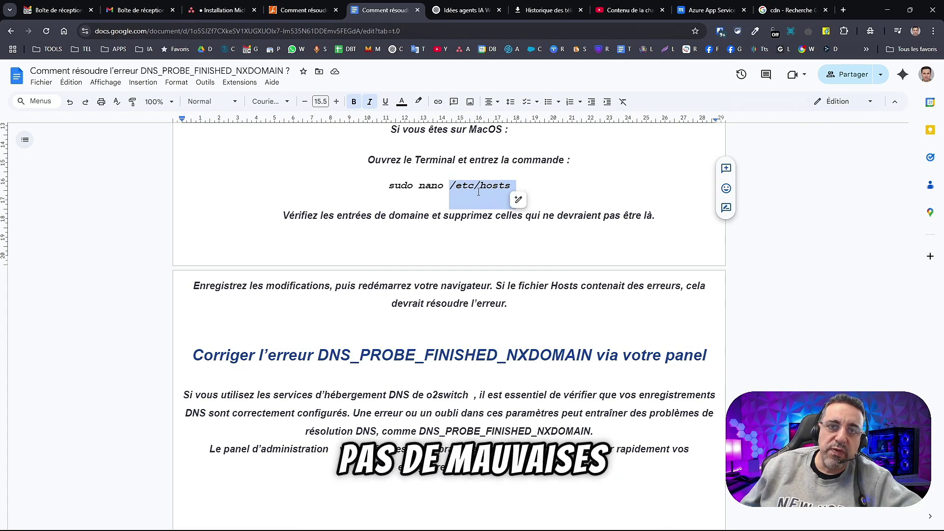
click(449, 239)
Review the guide's section on correcting the error via the hosting panel, including the Zone DNS configuration check.
scroll(478, 192, down, 4)
scroll(479, 192, down, 4)
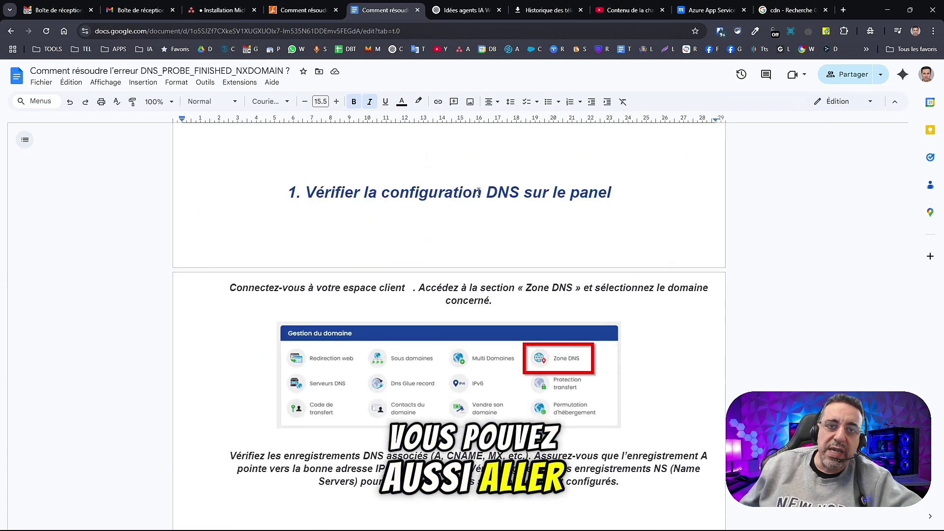
scroll(478, 191, down, 3)
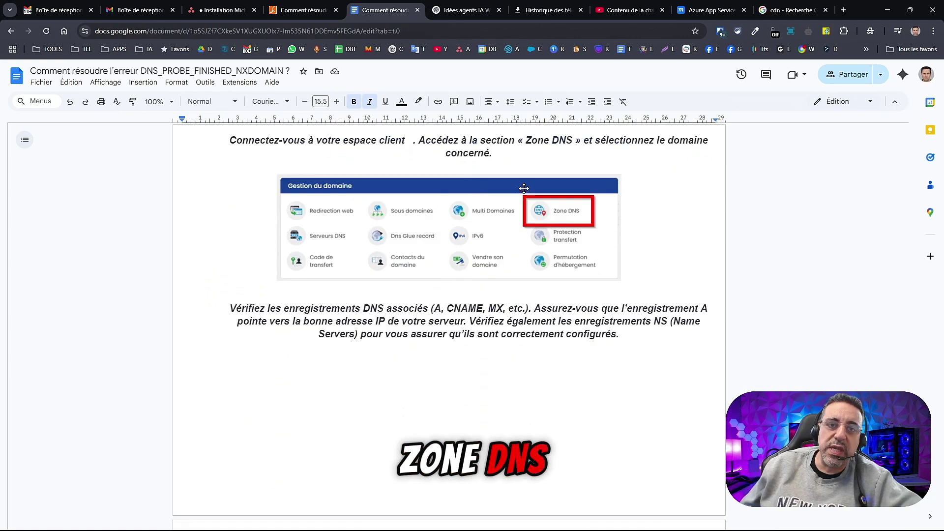
scroll(508, 187, up, 5)
scroll(509, 187, up, 2)
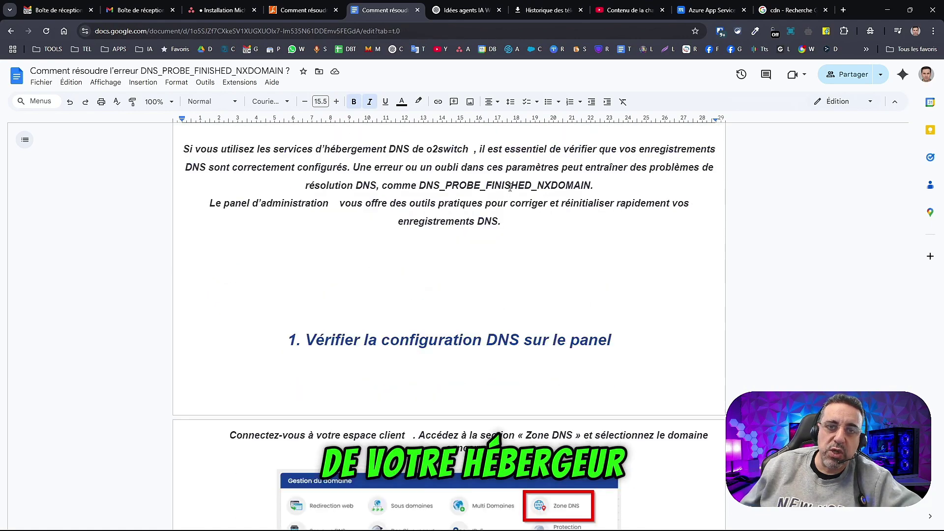
Review the guide's Zone DNS instructions on checking the A, CNAME, MX and NS records and using the DNS reset option.
scroll(508, 185, down, 15)
scroll(508, 185, down, 3)
scroll(208, 347, up, 13)
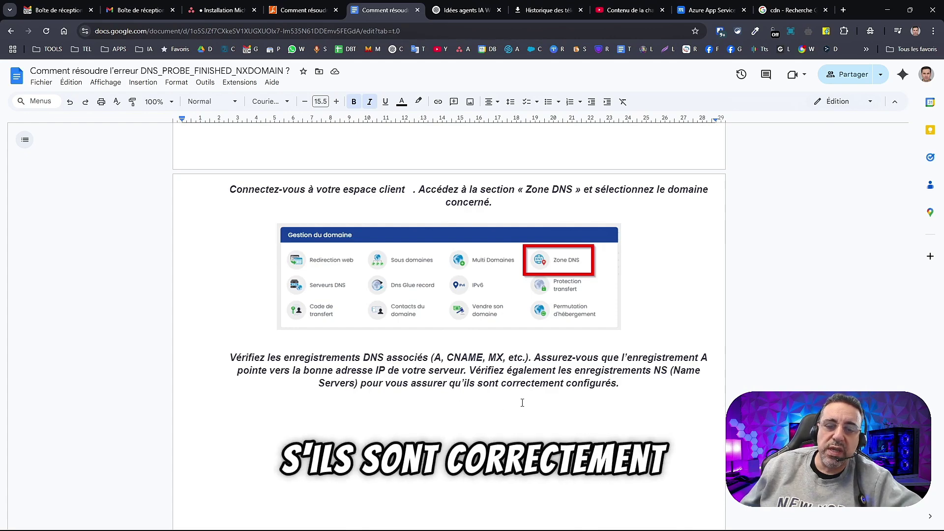
scroll(523, 401, down, 10)
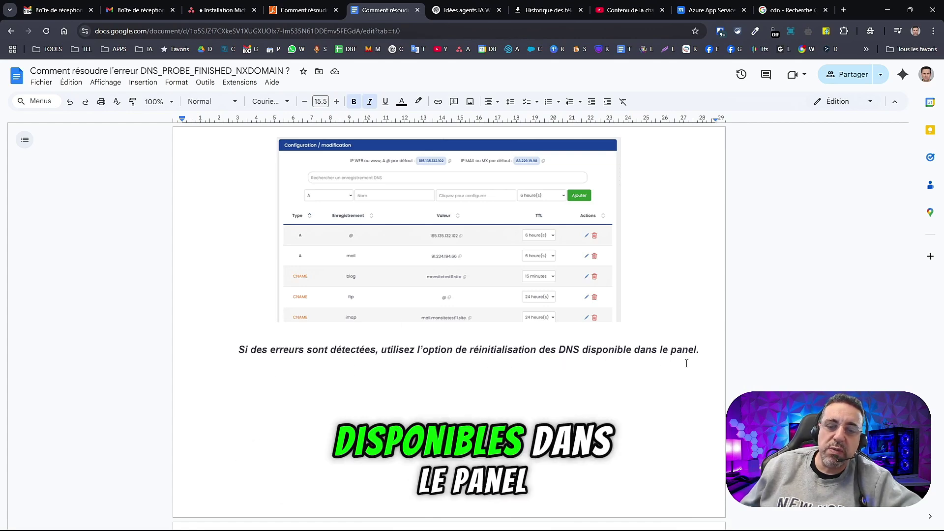
Enlarge the DNS zone image containing the Réinitialisation par défaut button so it spans most of the page width.
scroll(505, 205, down, 5)
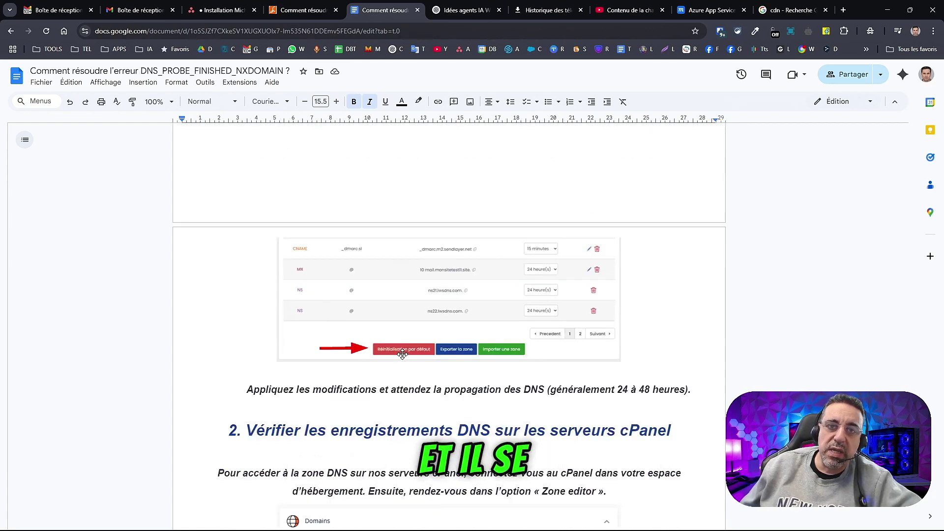
click(476, 320)
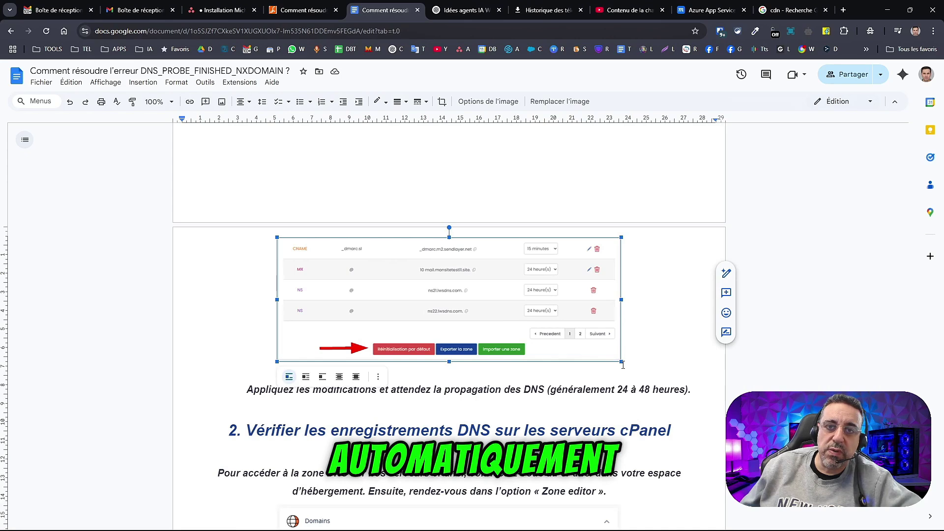
drag(623, 365, 713, 396)
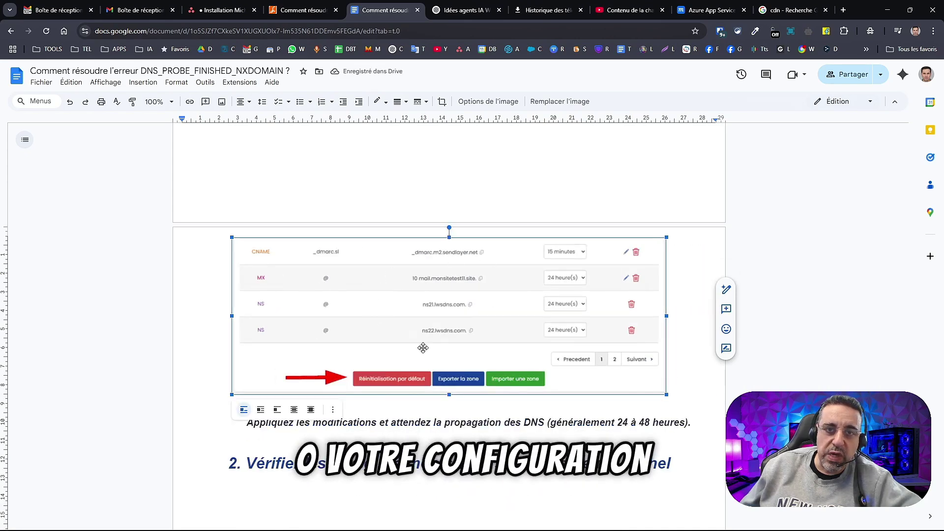
Review the guide's section on checking DNS records in the cPanel Zone Editor, continuing to the Demander l'assistance section.
scroll(423, 348, down, 9)
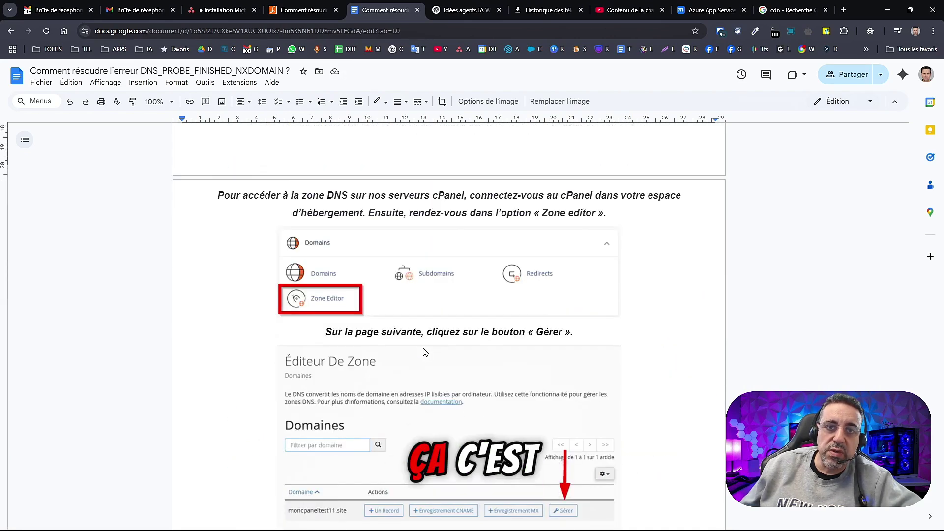
scroll(398, 296, up, 5)
scroll(398, 298, down, 12)
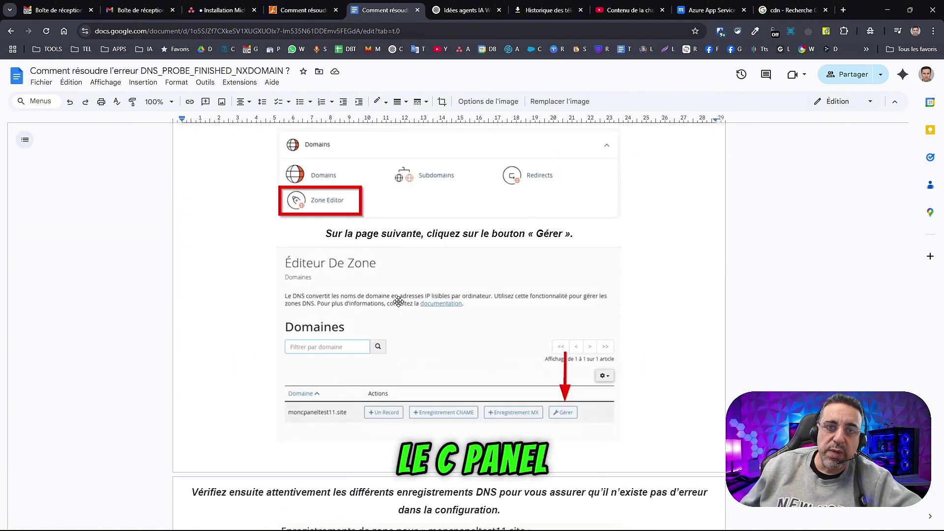
scroll(394, 344, down, 7)
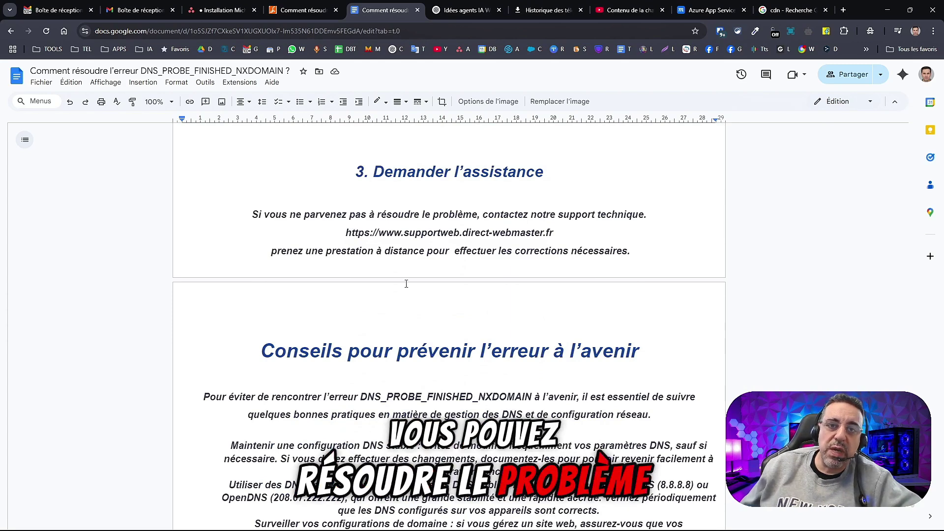
drag(345, 233, 565, 232)
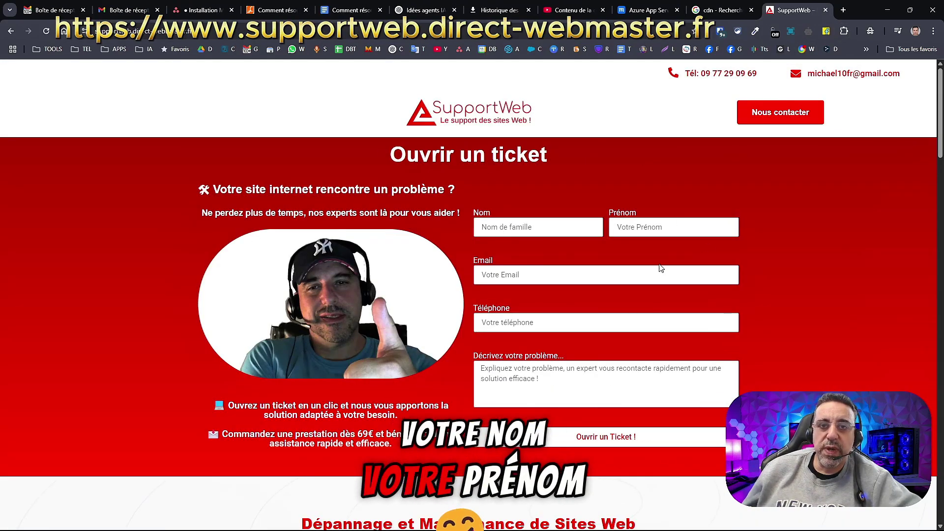
click(501, 365)
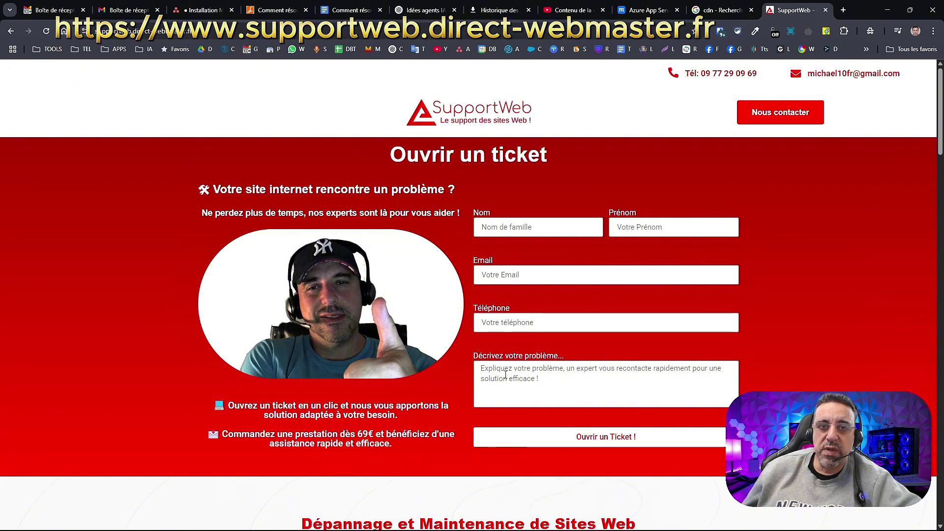
Examine the SupportWeb page's repair and maintenance services, reasons to choose its experts, and Intervention Immédiate ordering options down to the footer.
scroll(545, 356, down, 2)
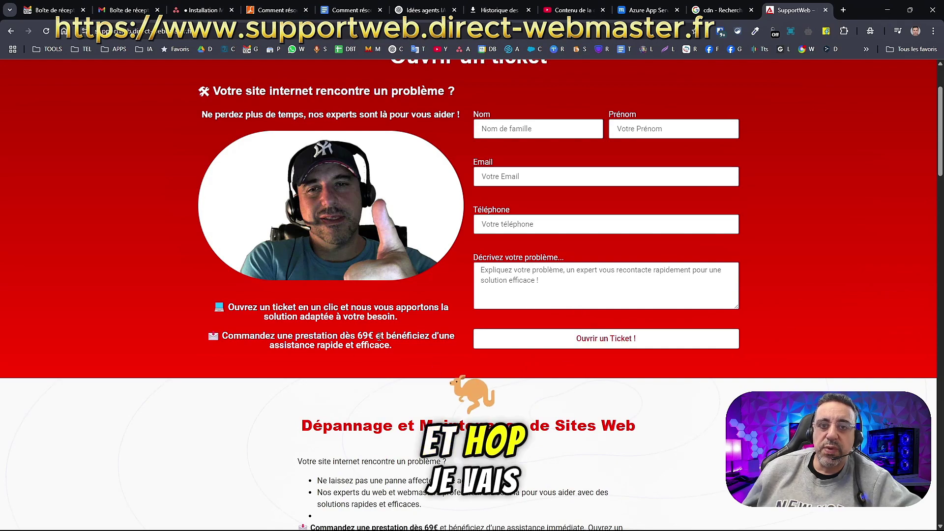
scroll(386, 336, down, 5)
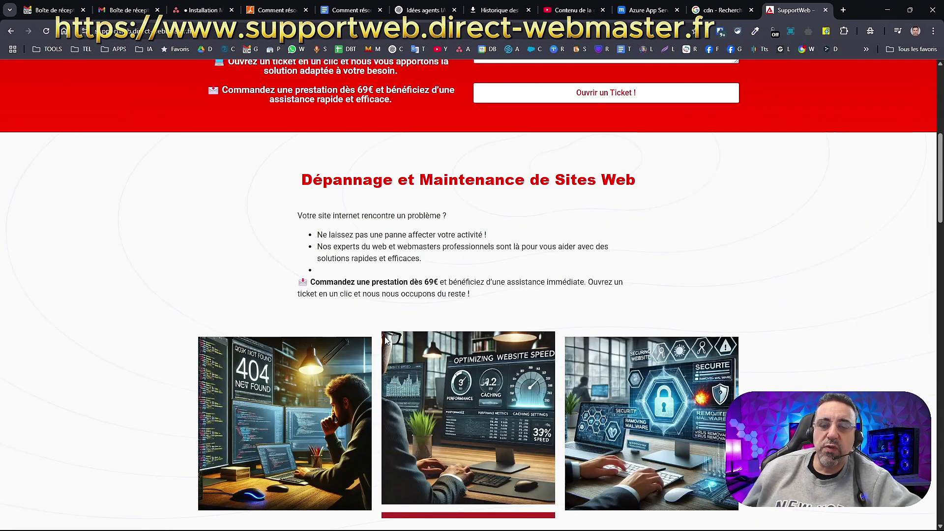
scroll(385, 339, down, 3)
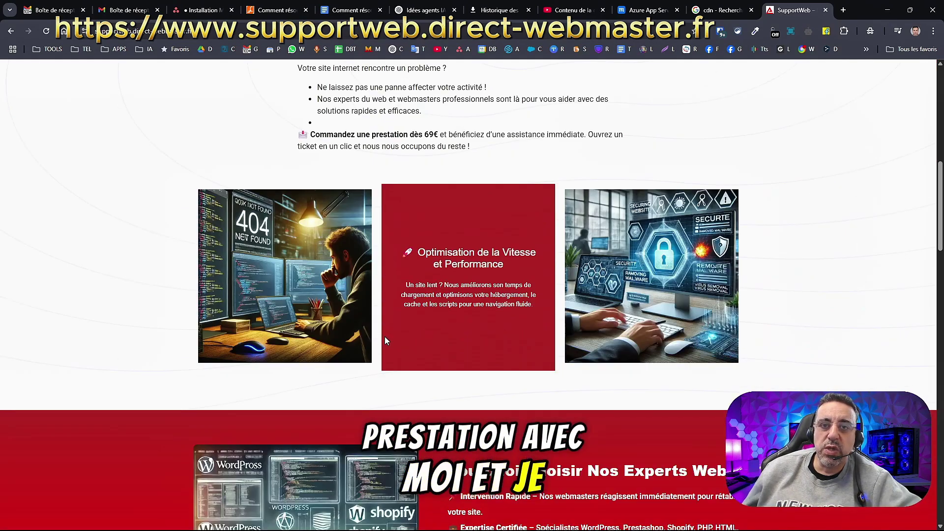
scroll(385, 340, up, 6)
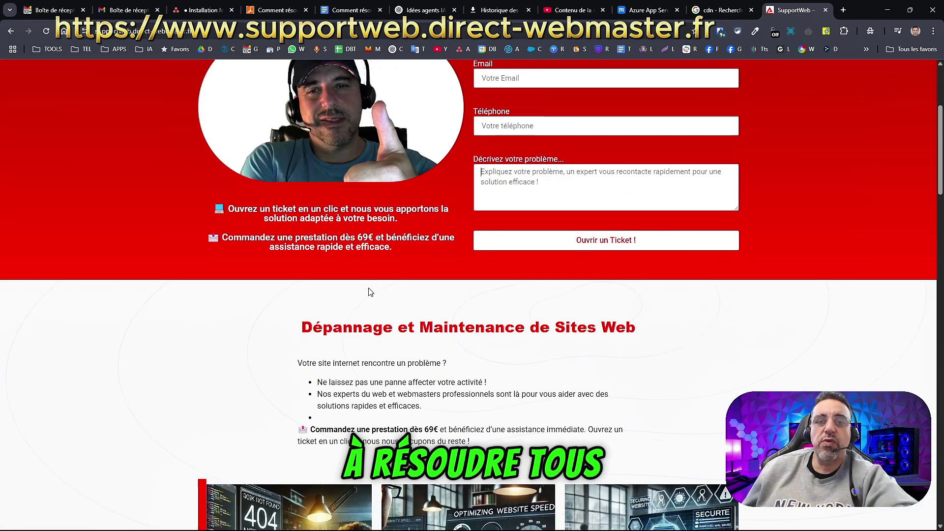
scroll(371, 292, down, 4)
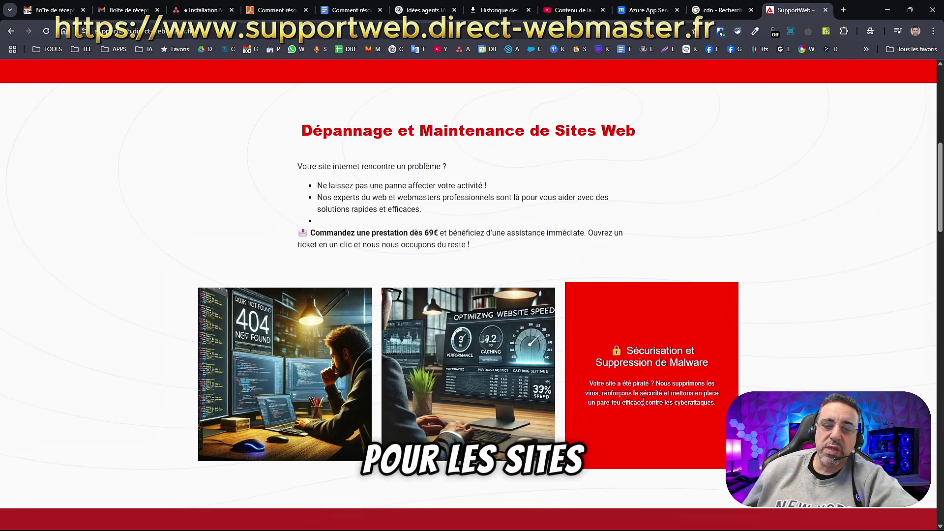
scroll(642, 401, down, 7)
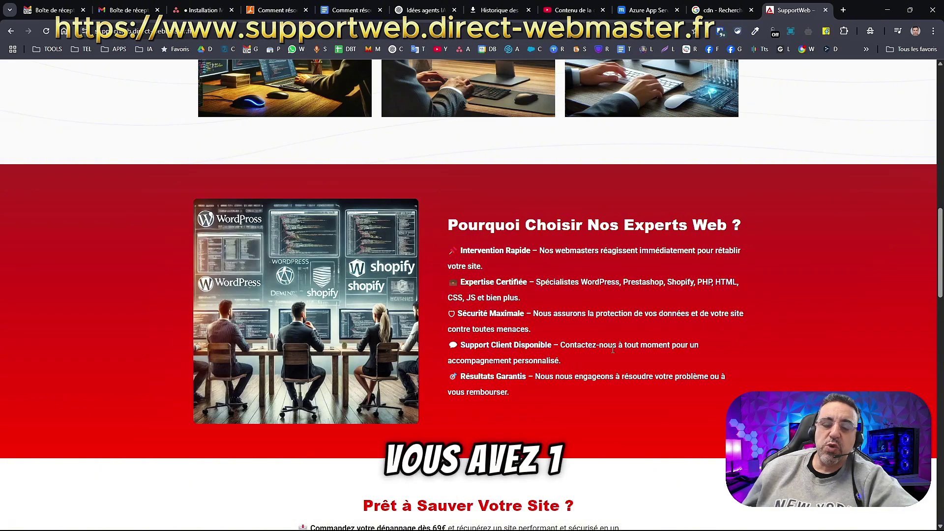
scroll(612, 350, down, 8)
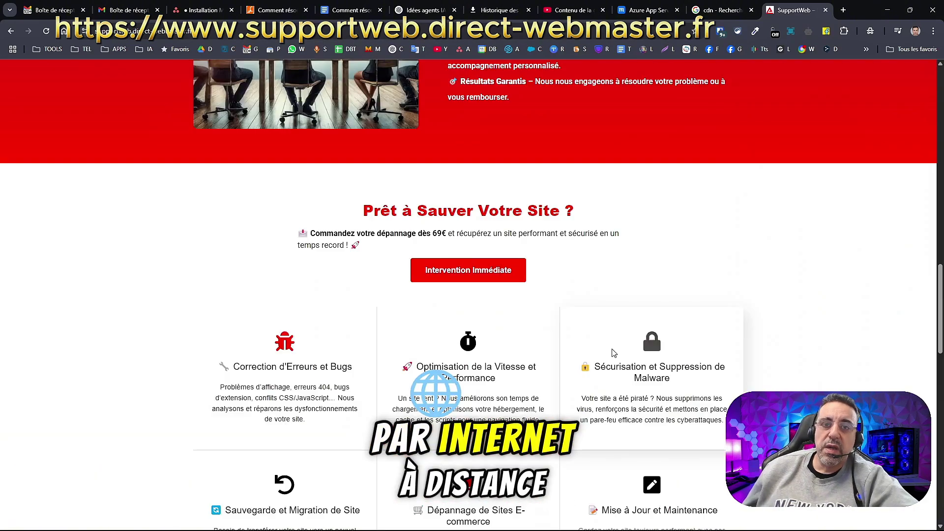
scroll(613, 349, down, 3)
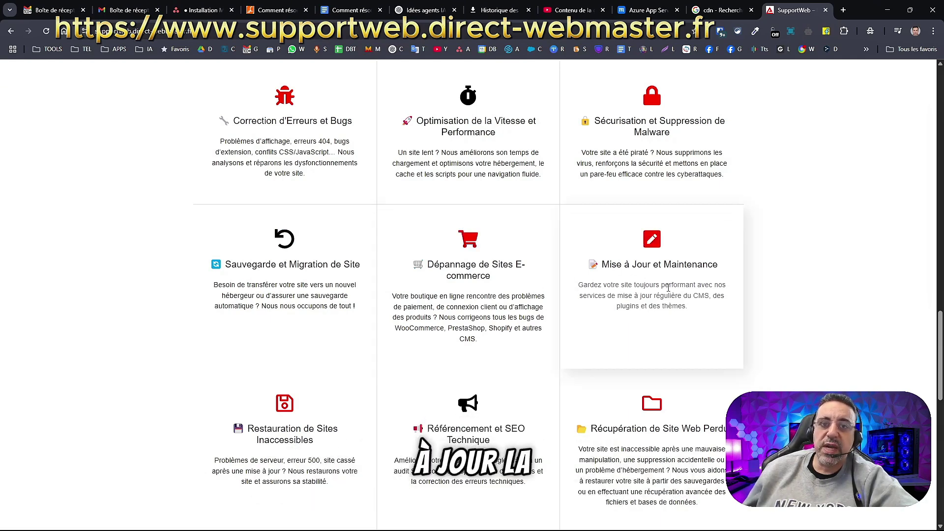
scroll(671, 287, down, 4)
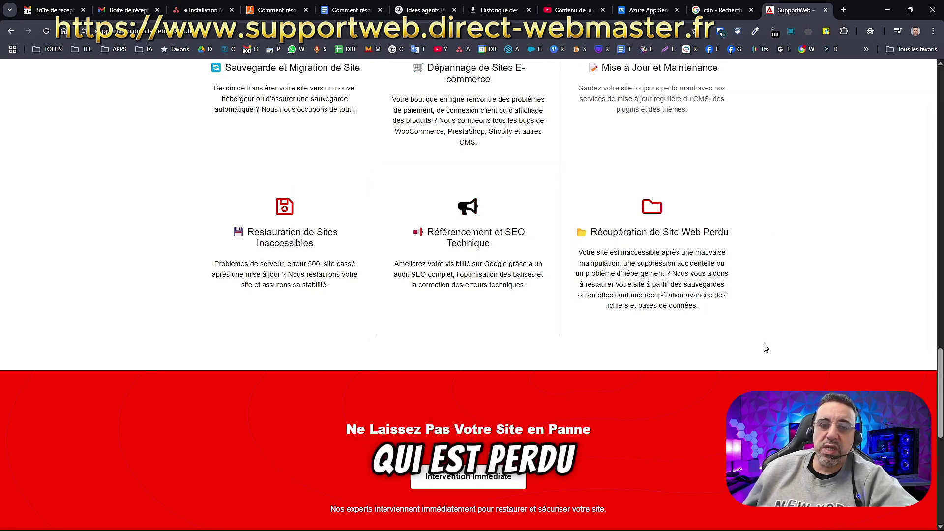
scroll(766, 348, down, 7)
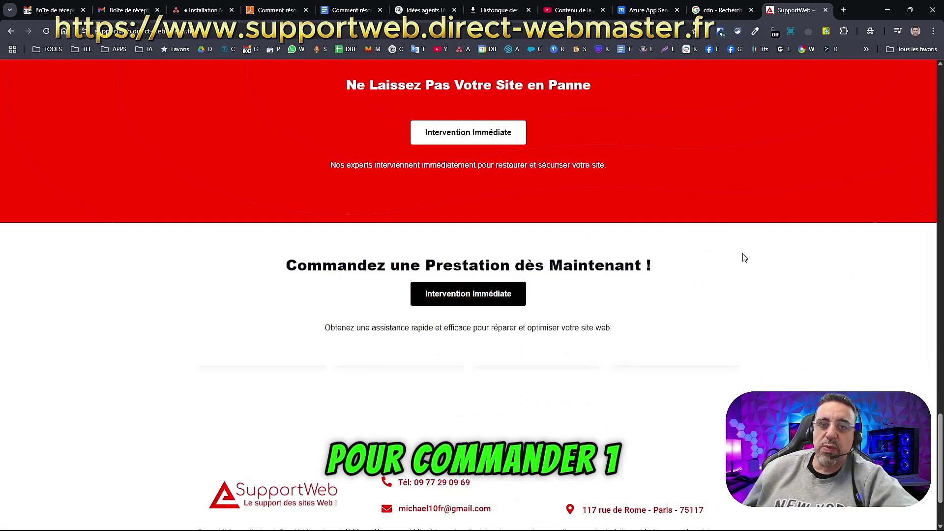
scroll(810, 362, down, 2)
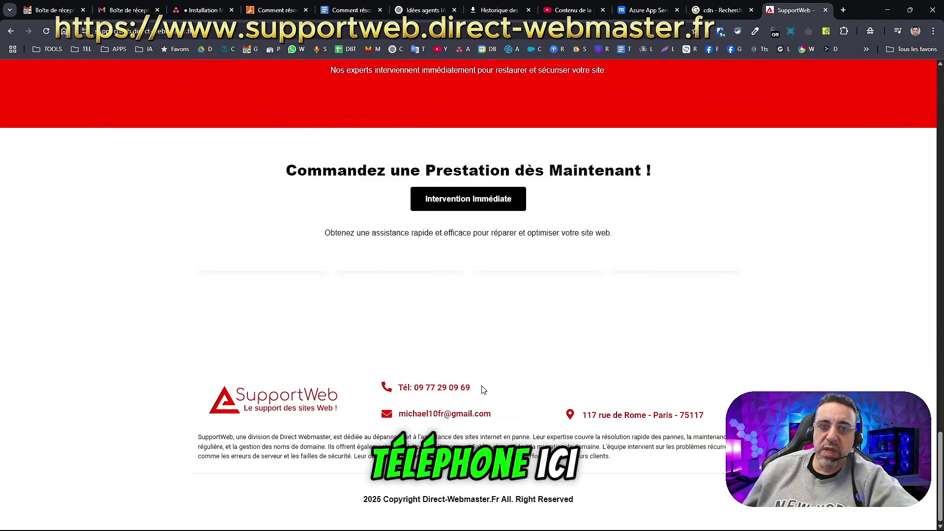
Highlight the phone number and e-mail address in the SupportWeb footer and return to the Ouvrir un ticket form.
drag(483, 389, 382, 390)
drag(491, 415, 384, 420)
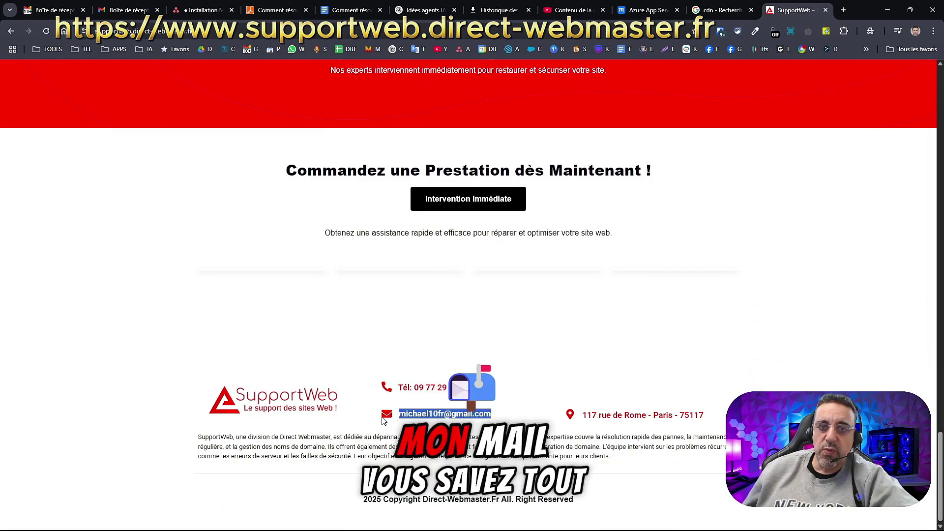
scroll(588, 357, up, 20)
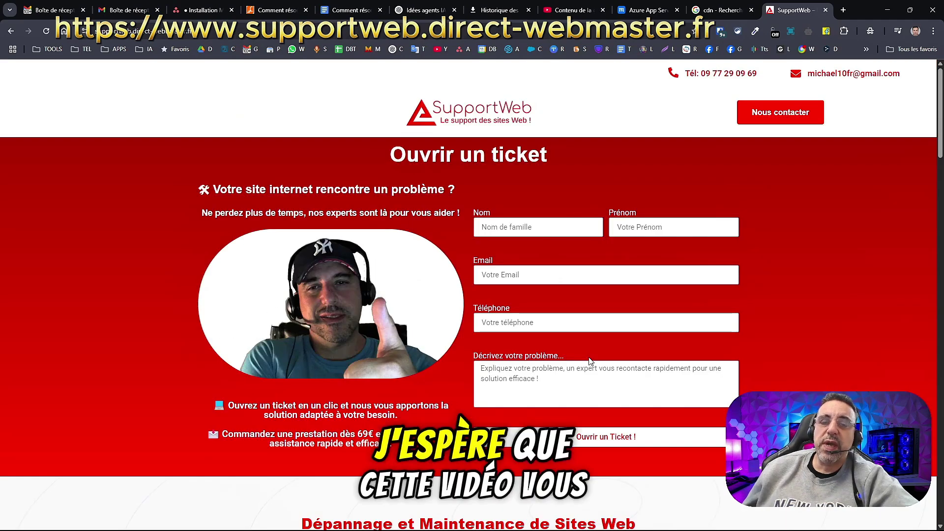